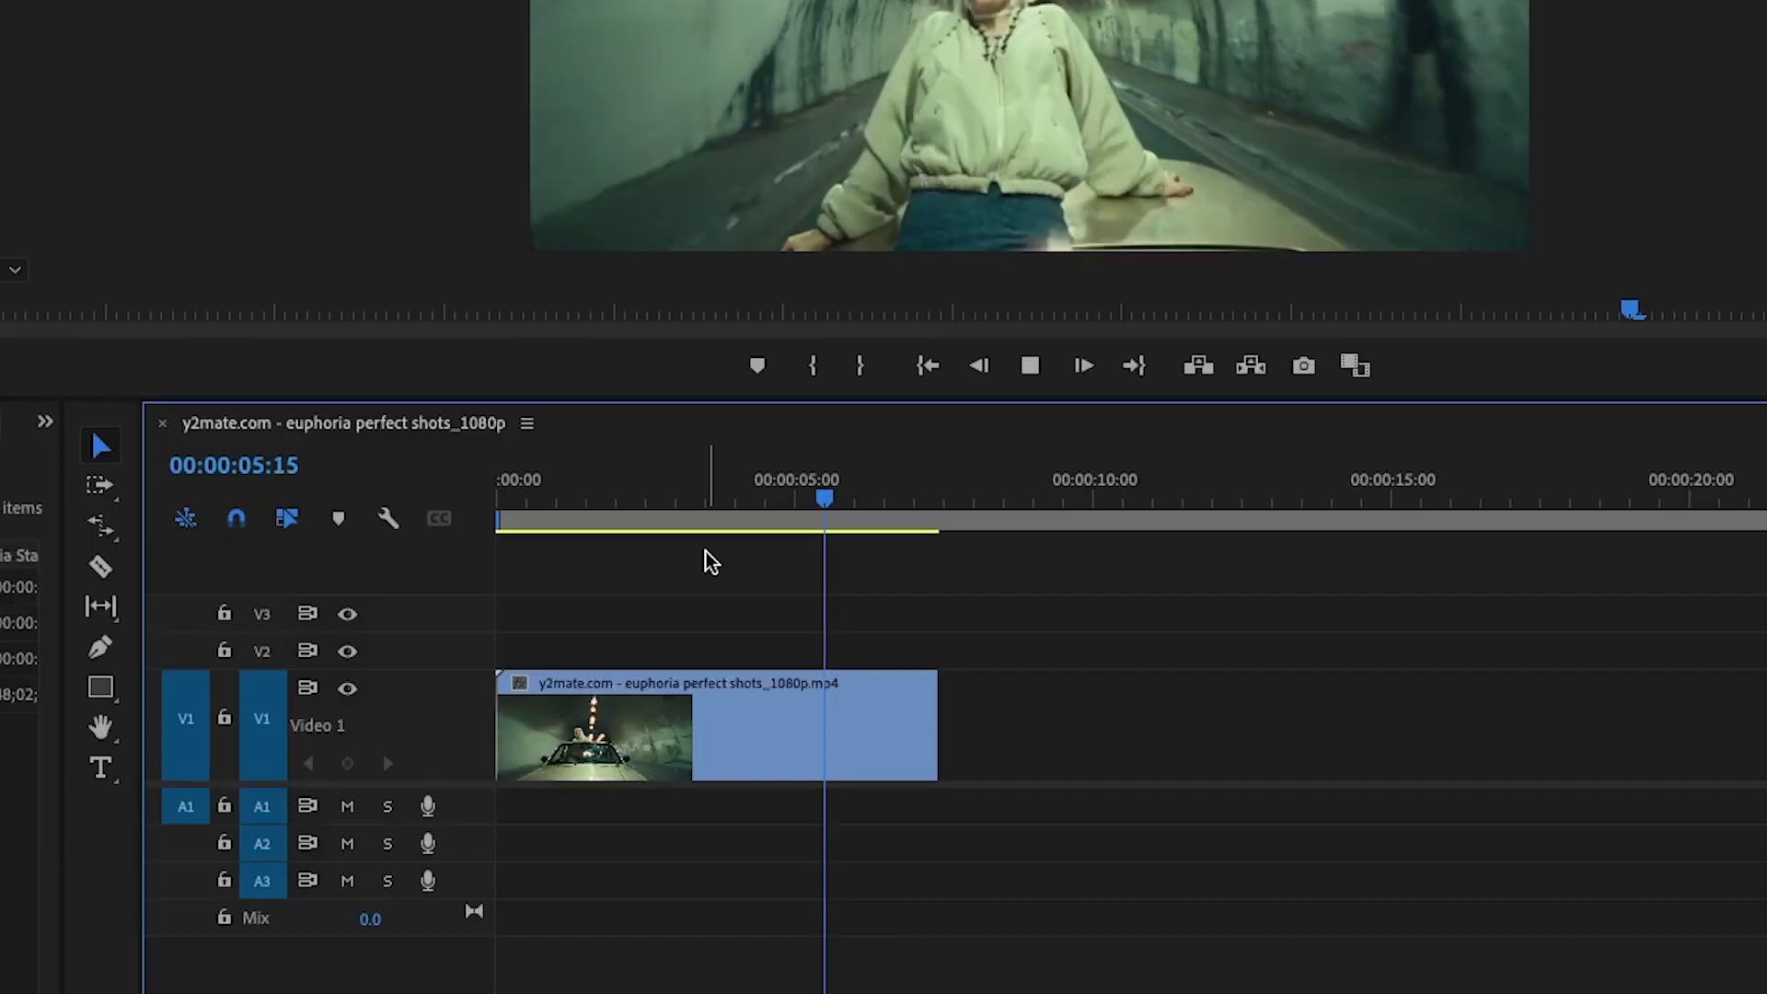
Set the tunnel clip to 50% speed with Frame Sampling, stretching it to 14:26
key("space")
left_click(852, 763)
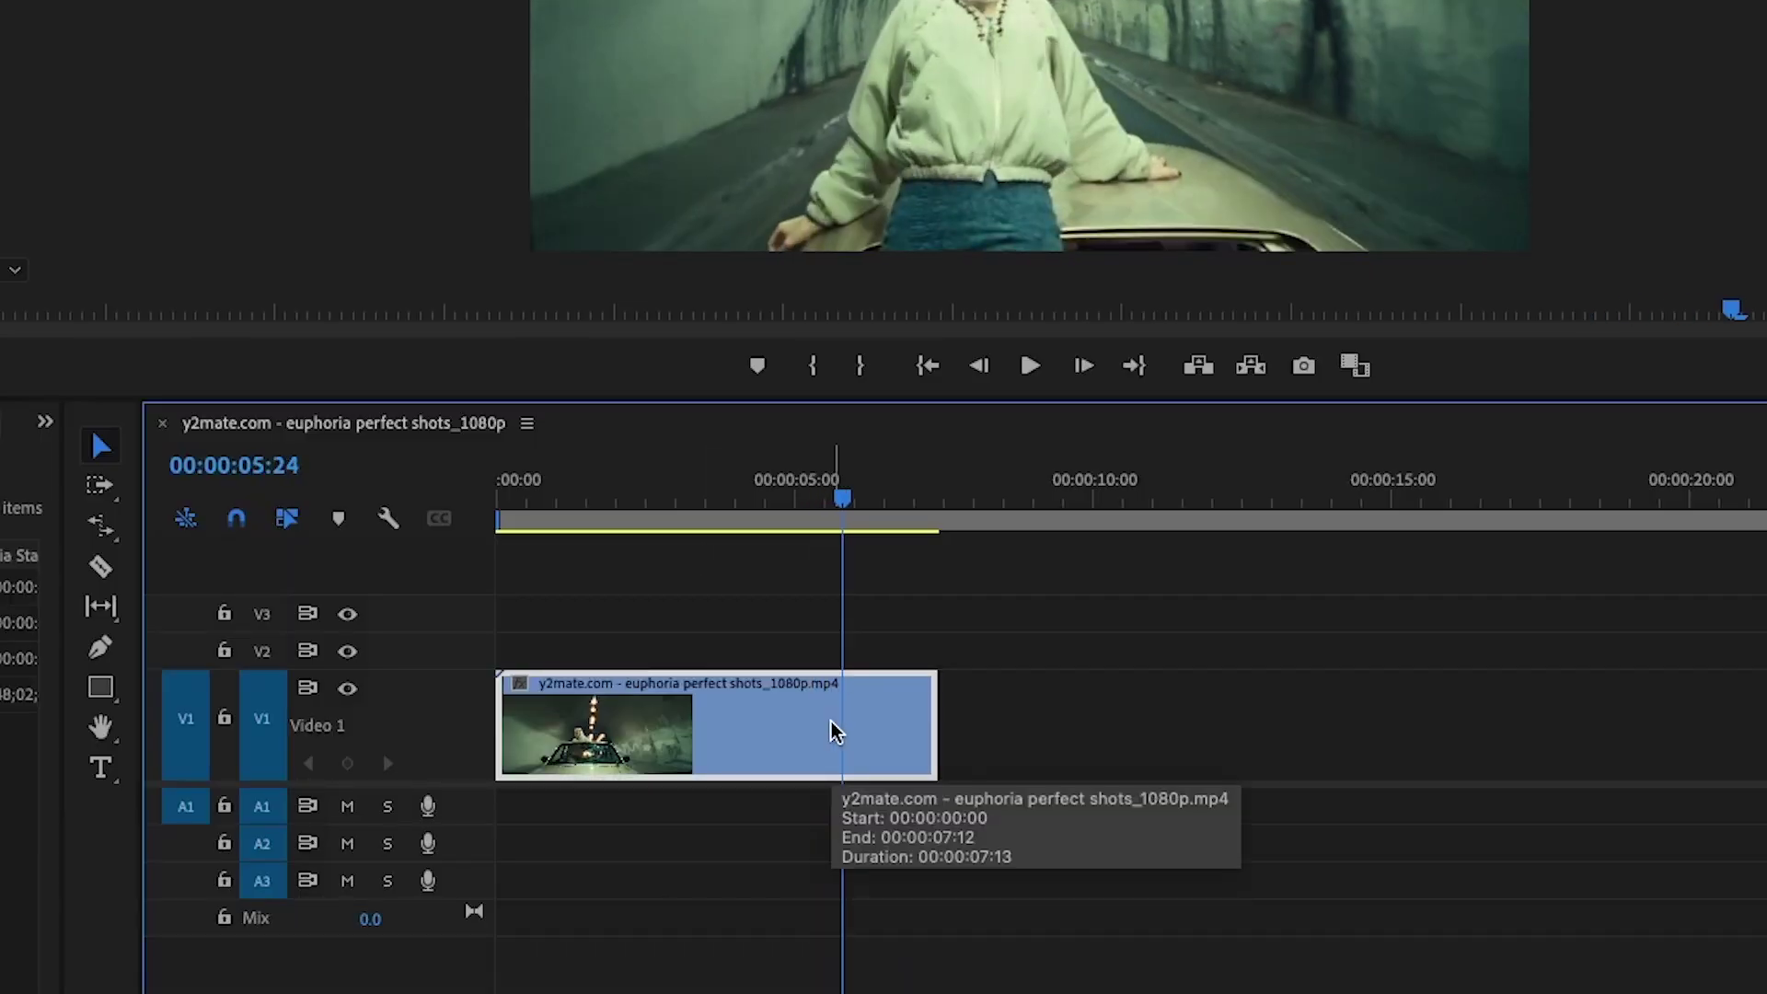
right_click(835, 731)
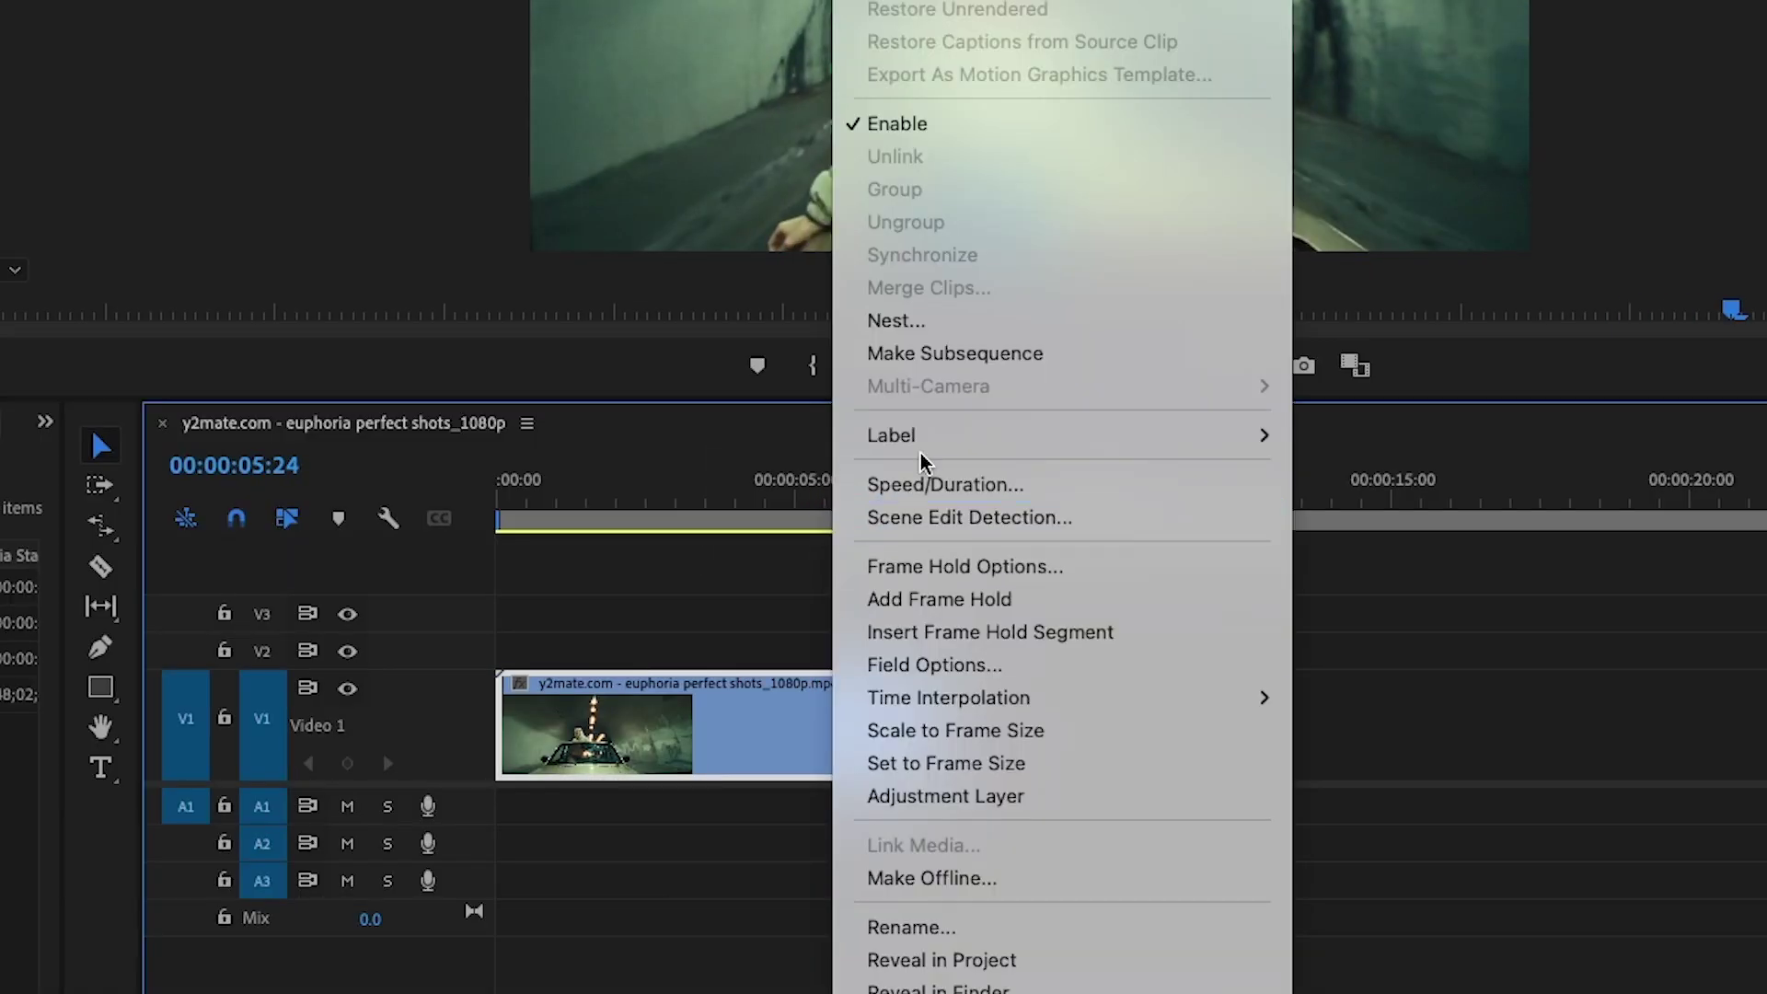
left_click(920, 482)
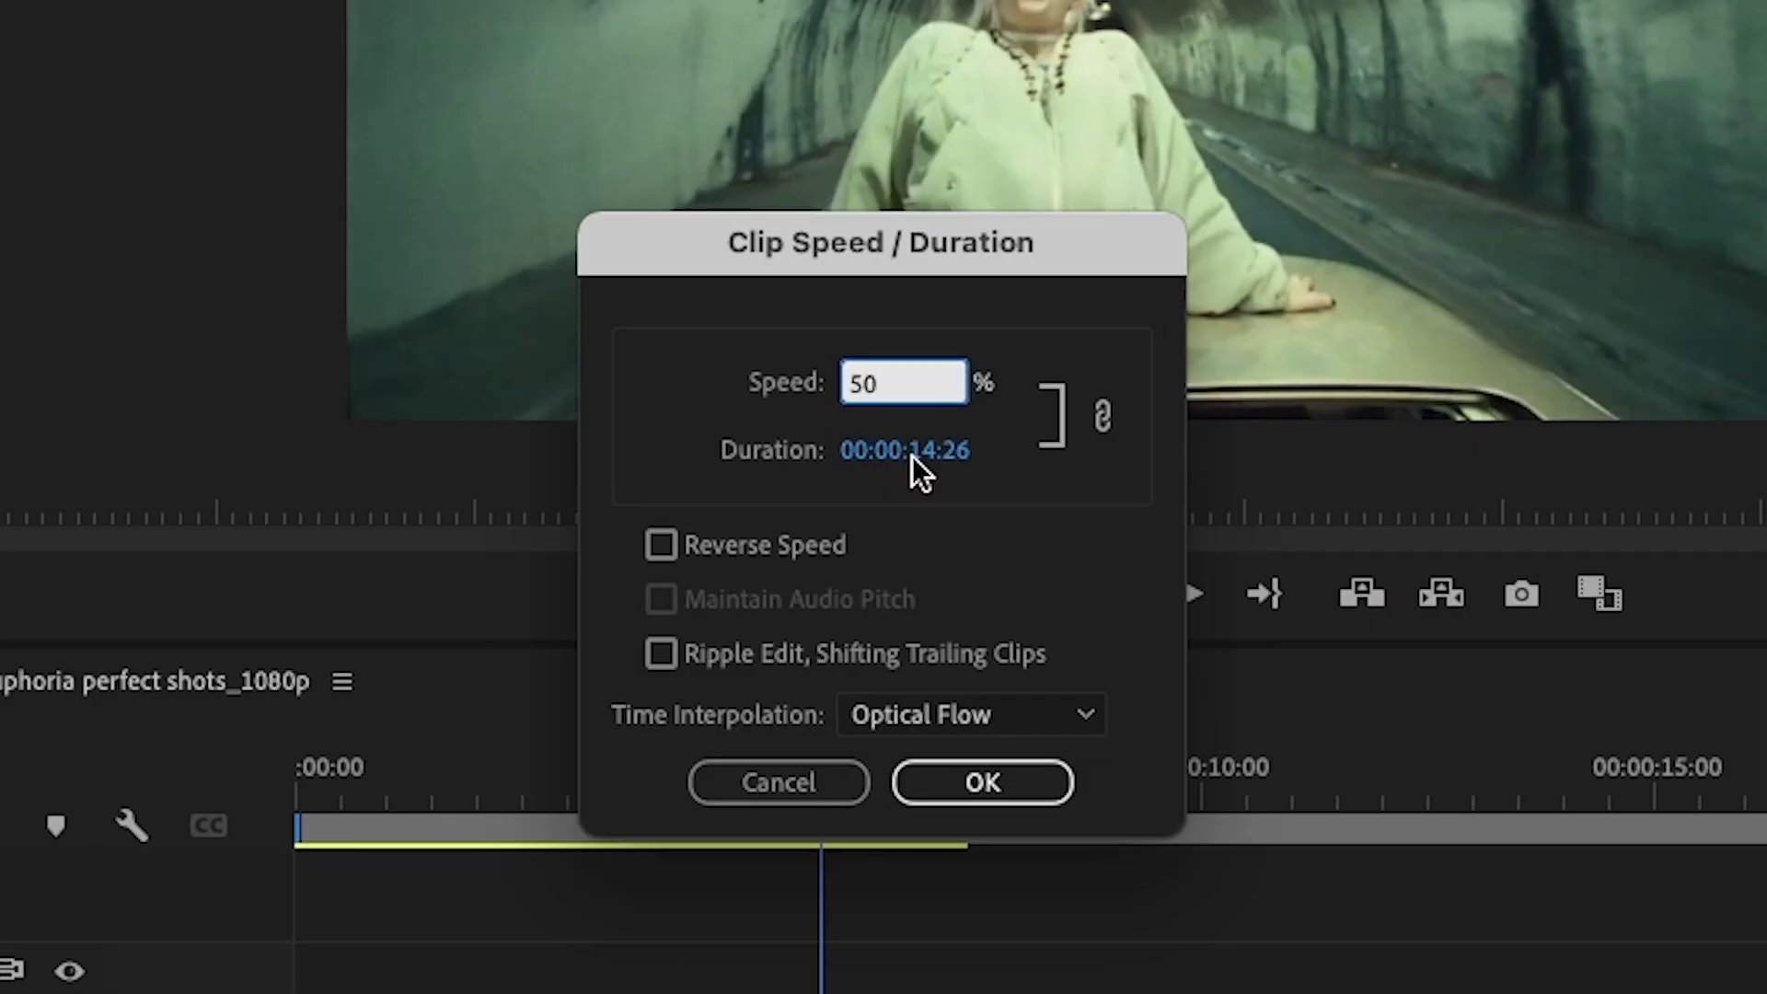
left_click(920, 714)
left_click(883, 753)
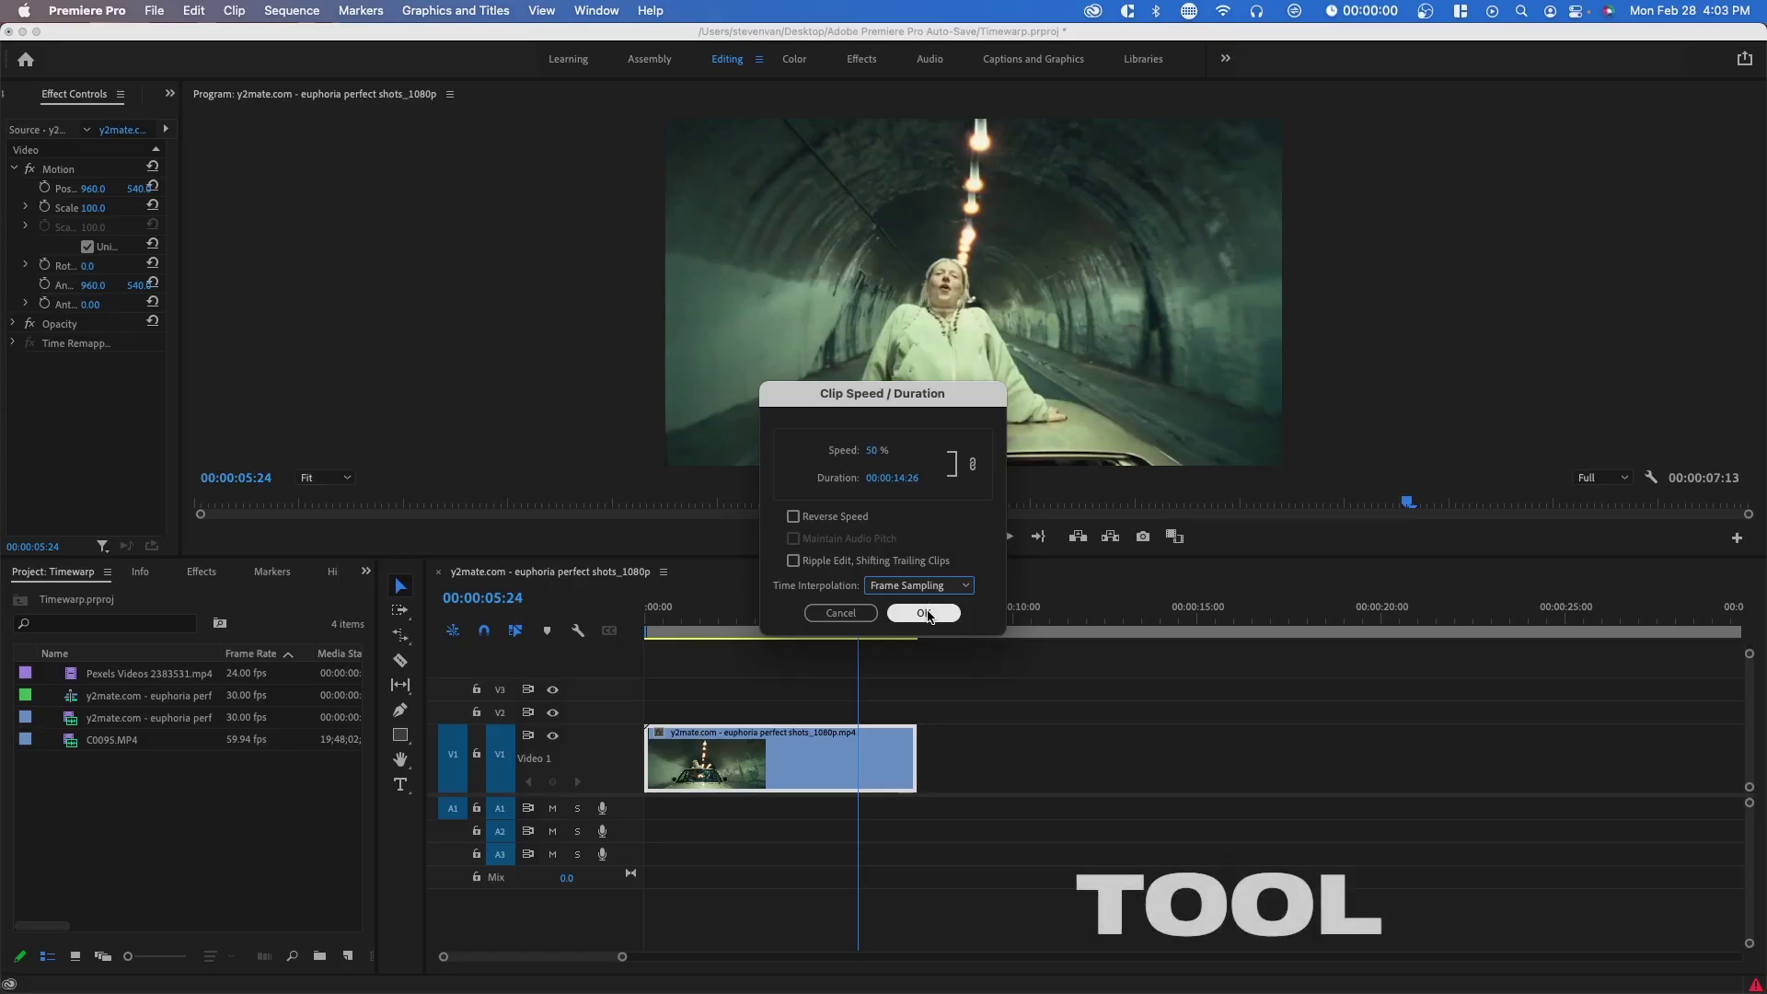
left_click(982, 782)
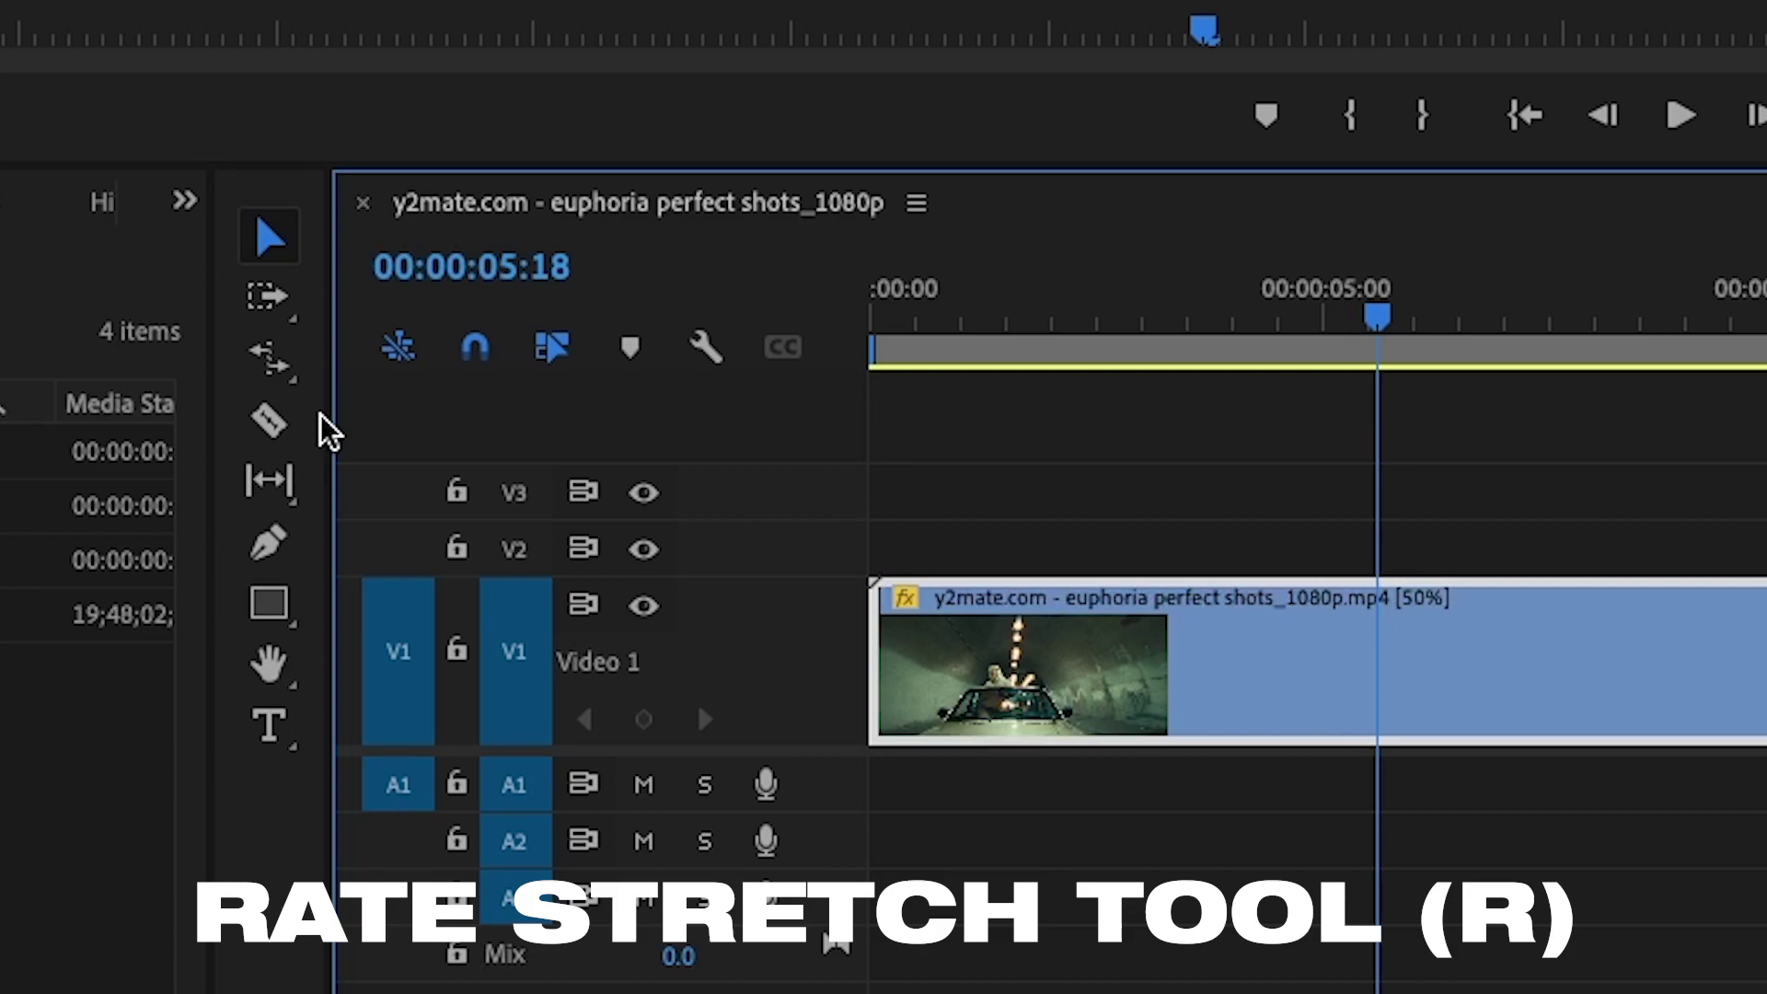
Rate-stretch the tunnel clip's end to 58.07% speed, shortening the sequence to 12:24
left_click(276, 375)
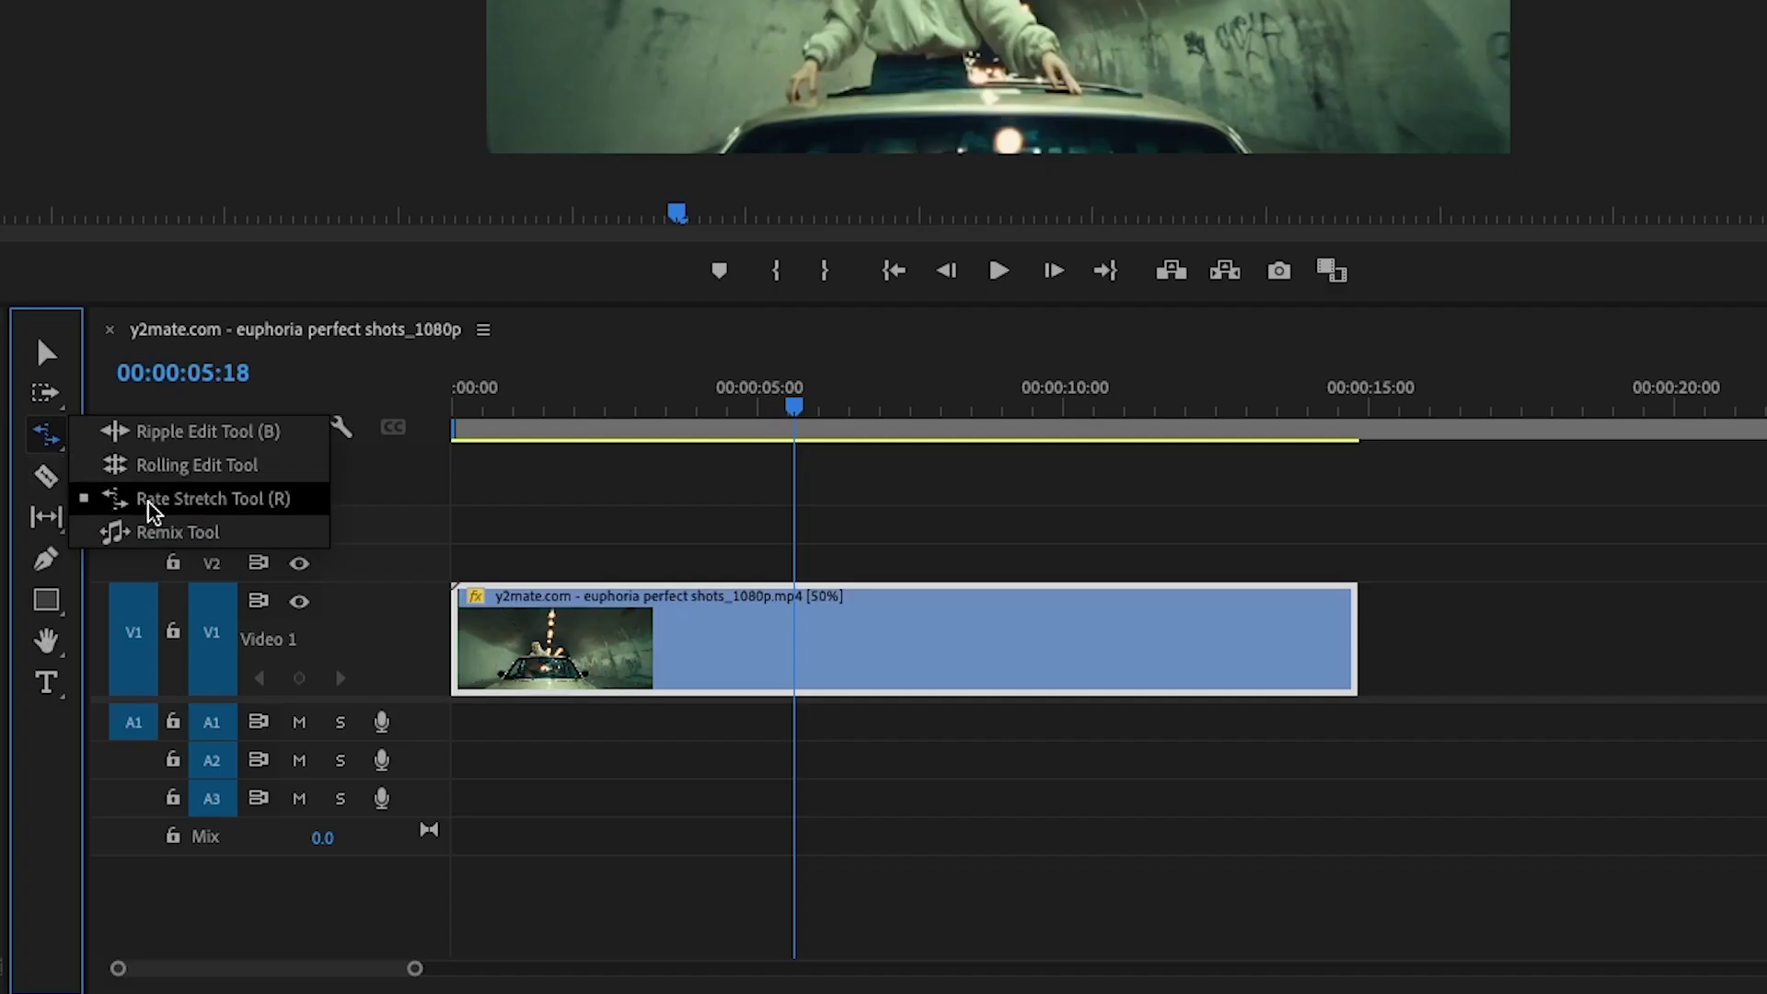
left_click(152, 511)
left_click_drag(1356, 635, 1042, 619)
left_click_drag(1730, 644, 1733, 645)
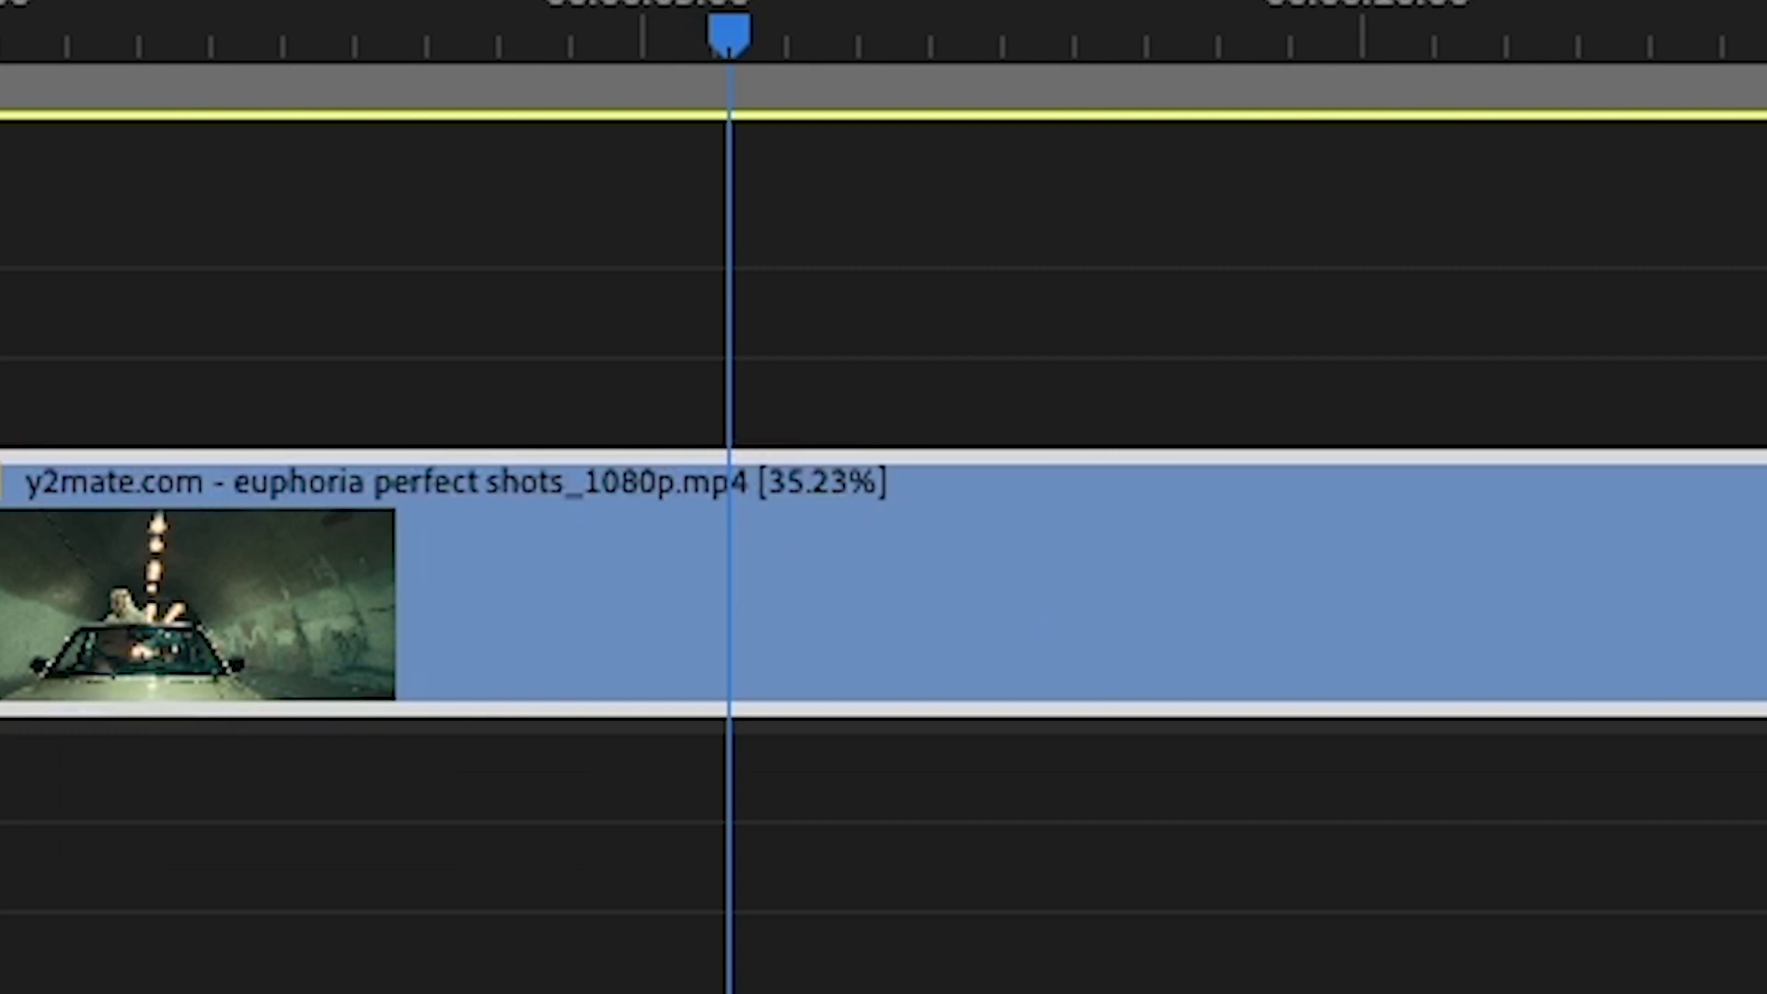
left_click_drag(1737, 617, 1735, 619)
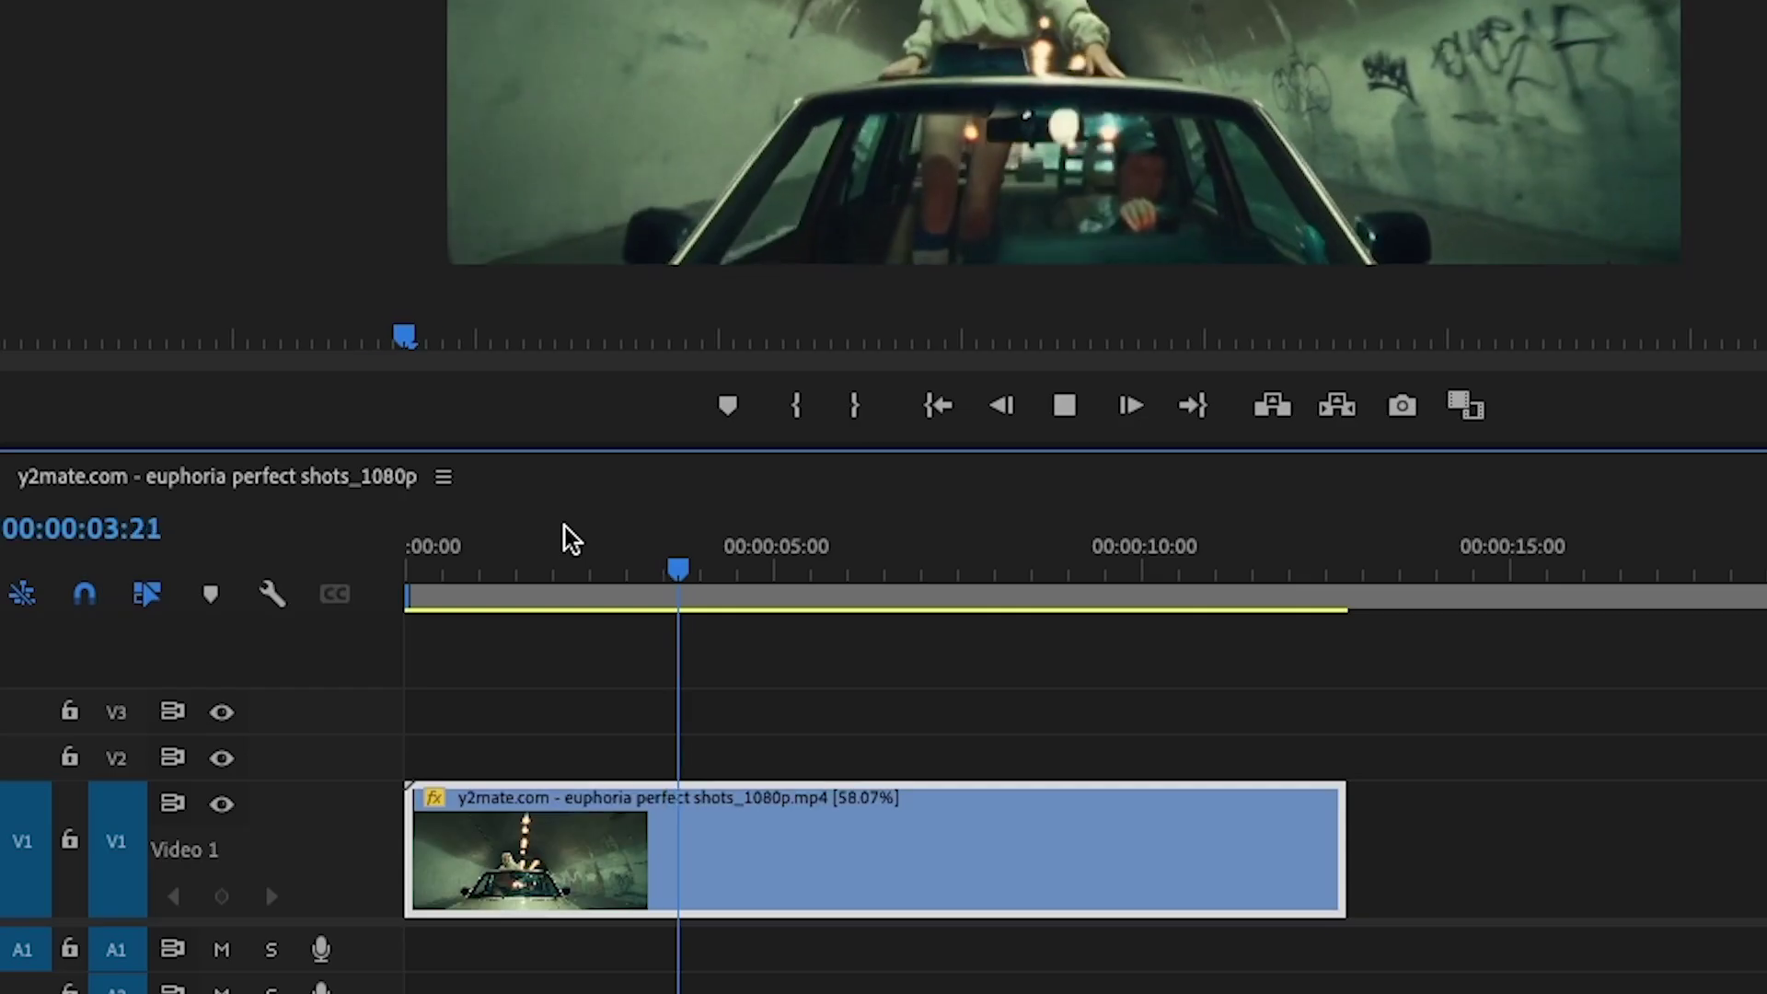
Change the 58.07% clip's Speed/Duration time interpolation to Optical Flow
right_click(828, 881)
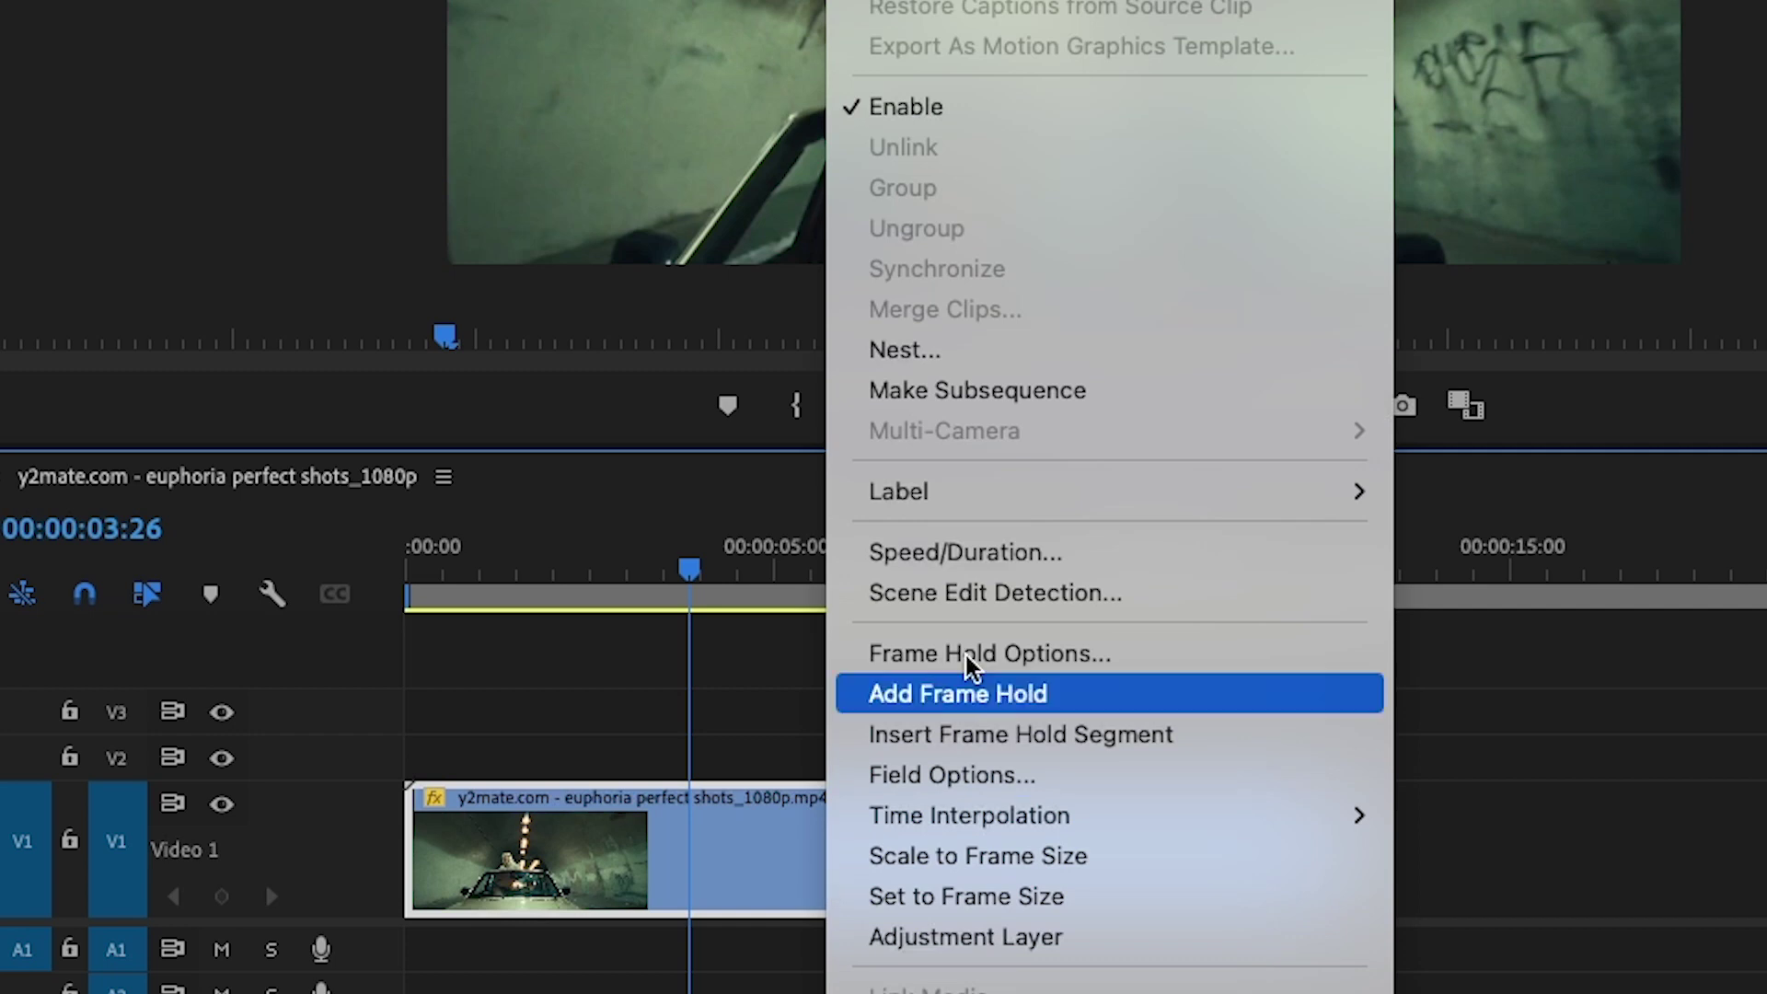
left_click(1038, 554)
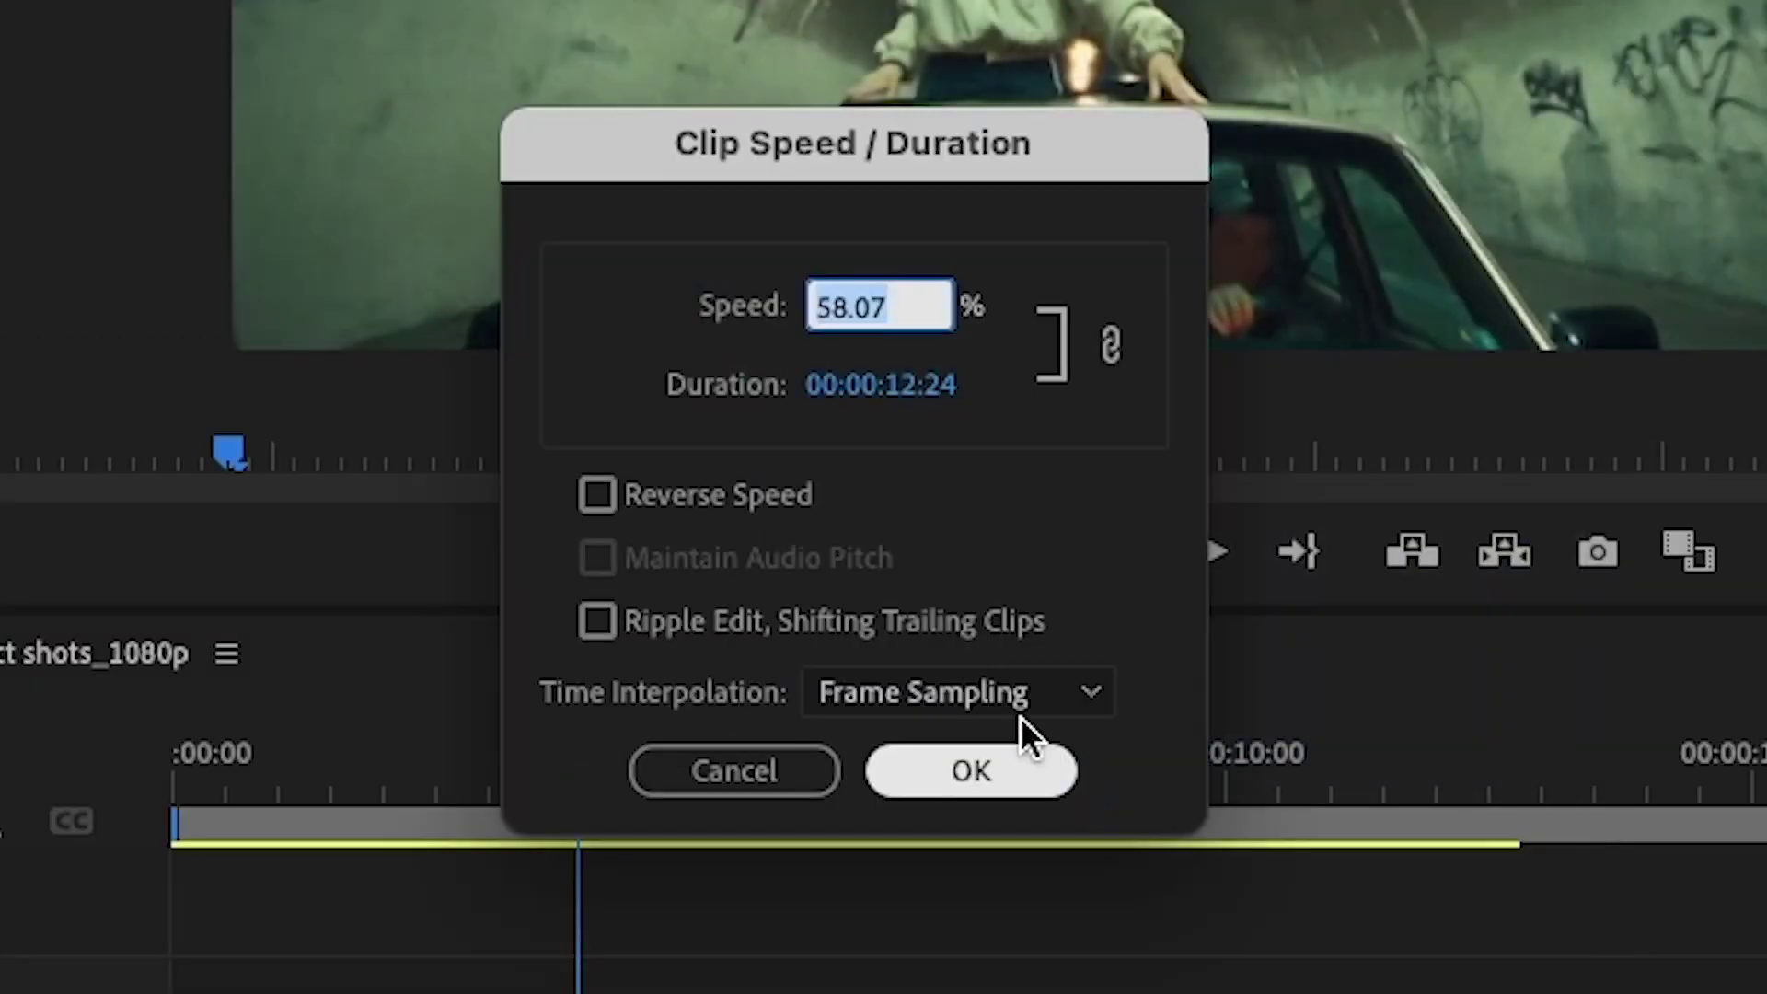
left_click(1012, 706)
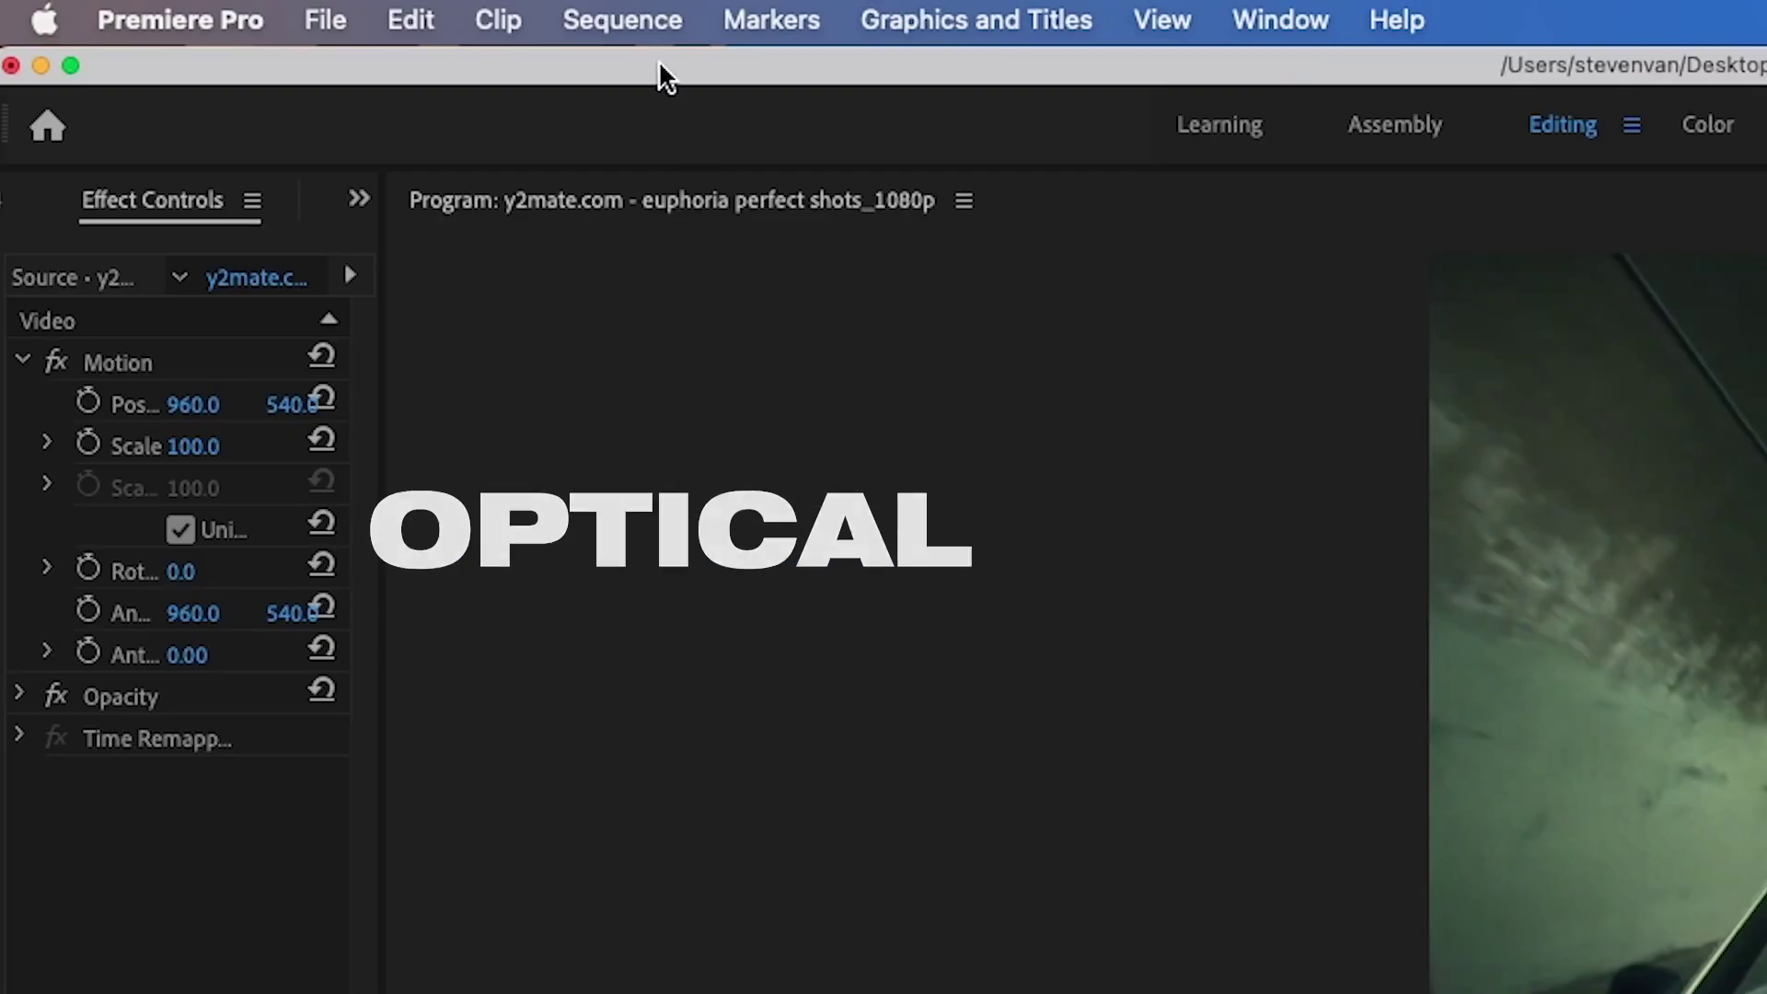
Render effects in the work area and preview the Optical Flow clip to 00:00:08:25
left_click(635, 20)
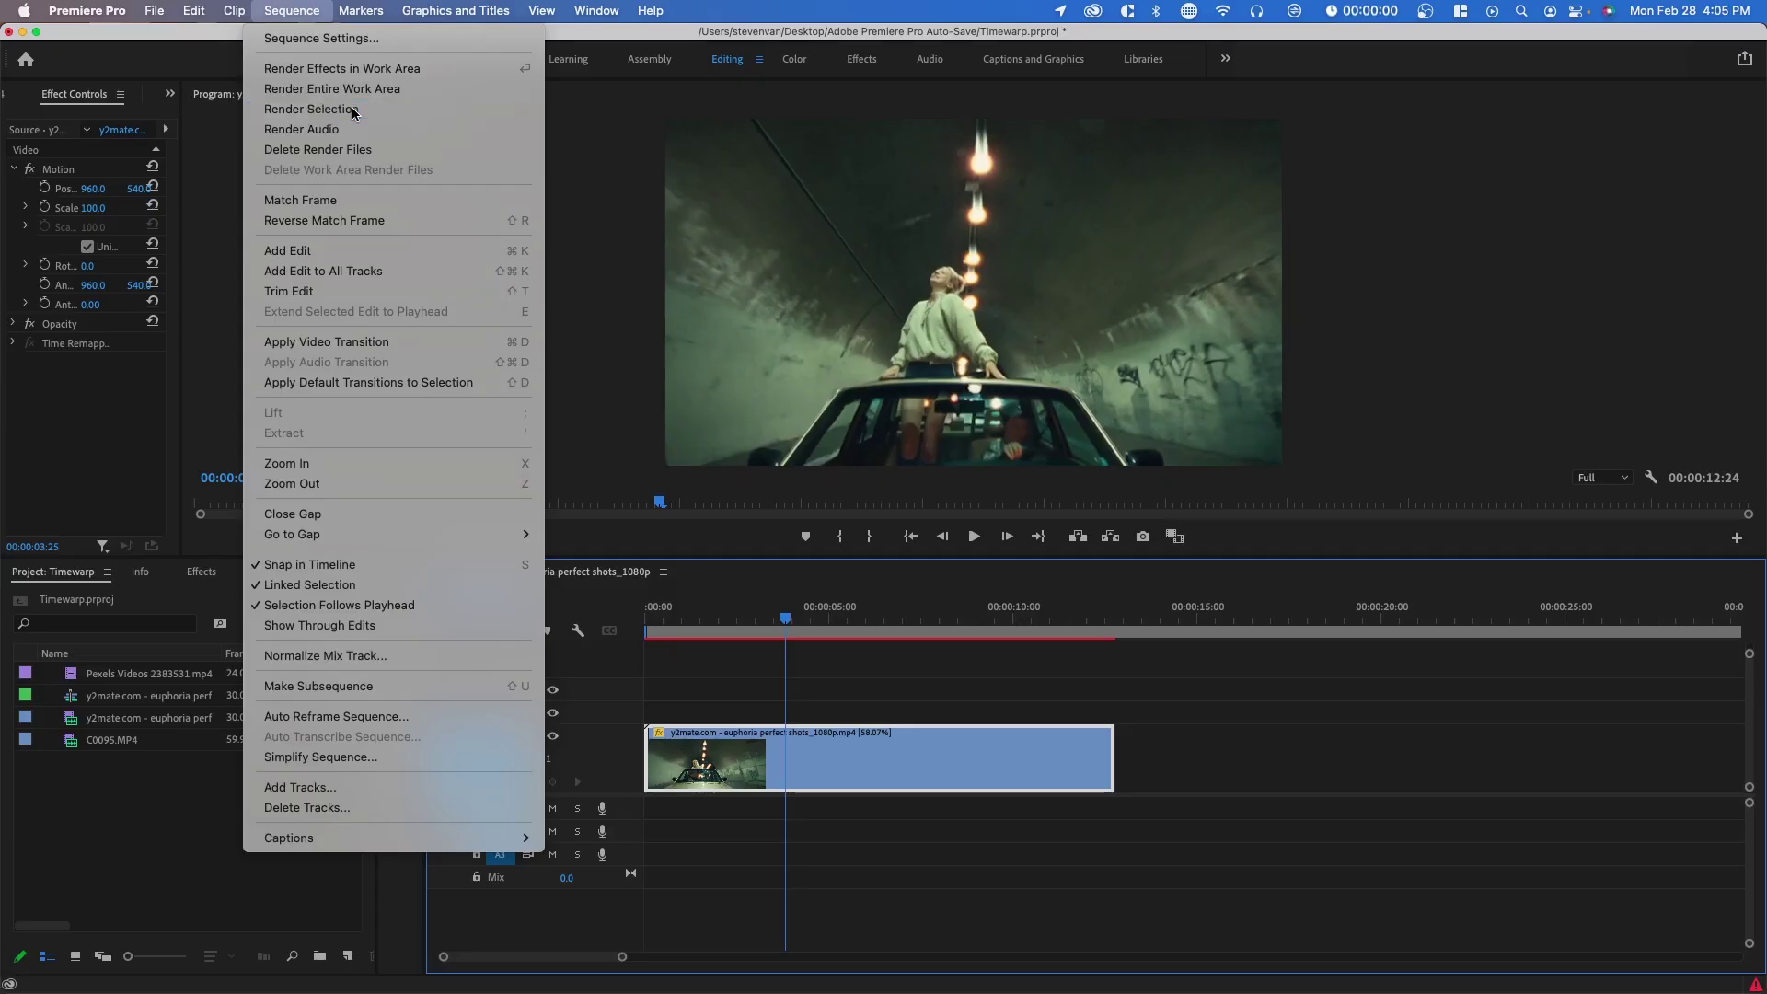
left_click(352, 112)
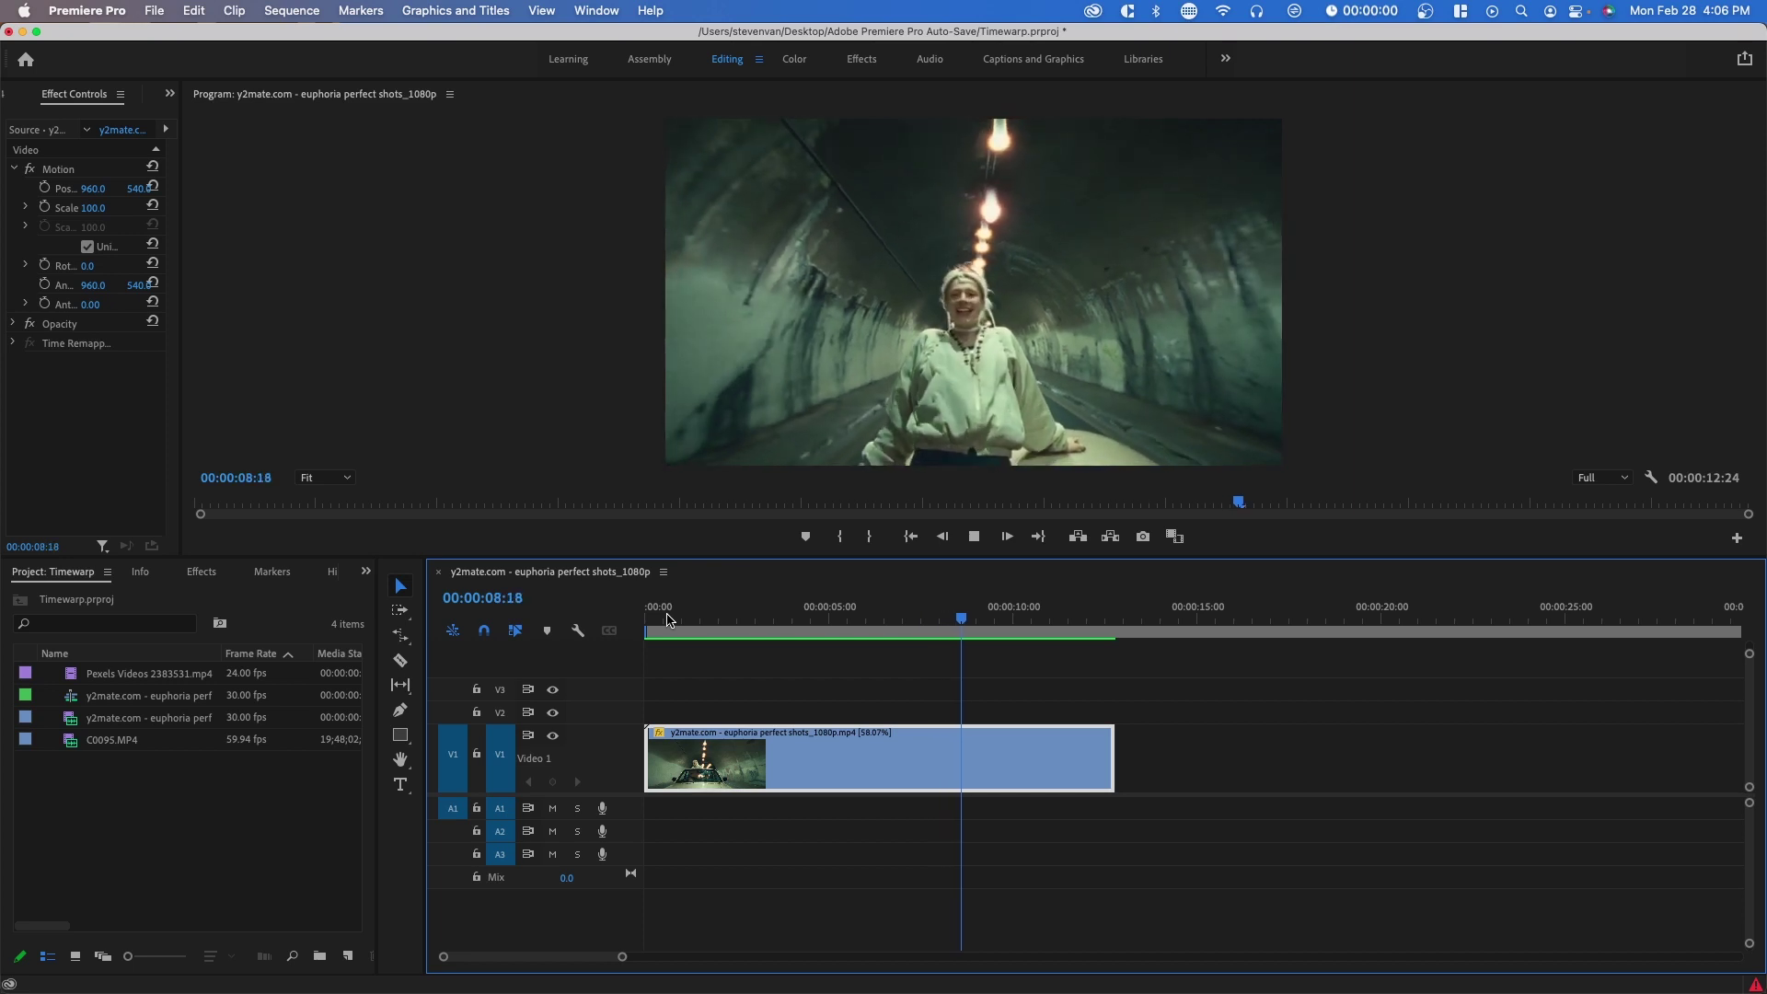
key("space")
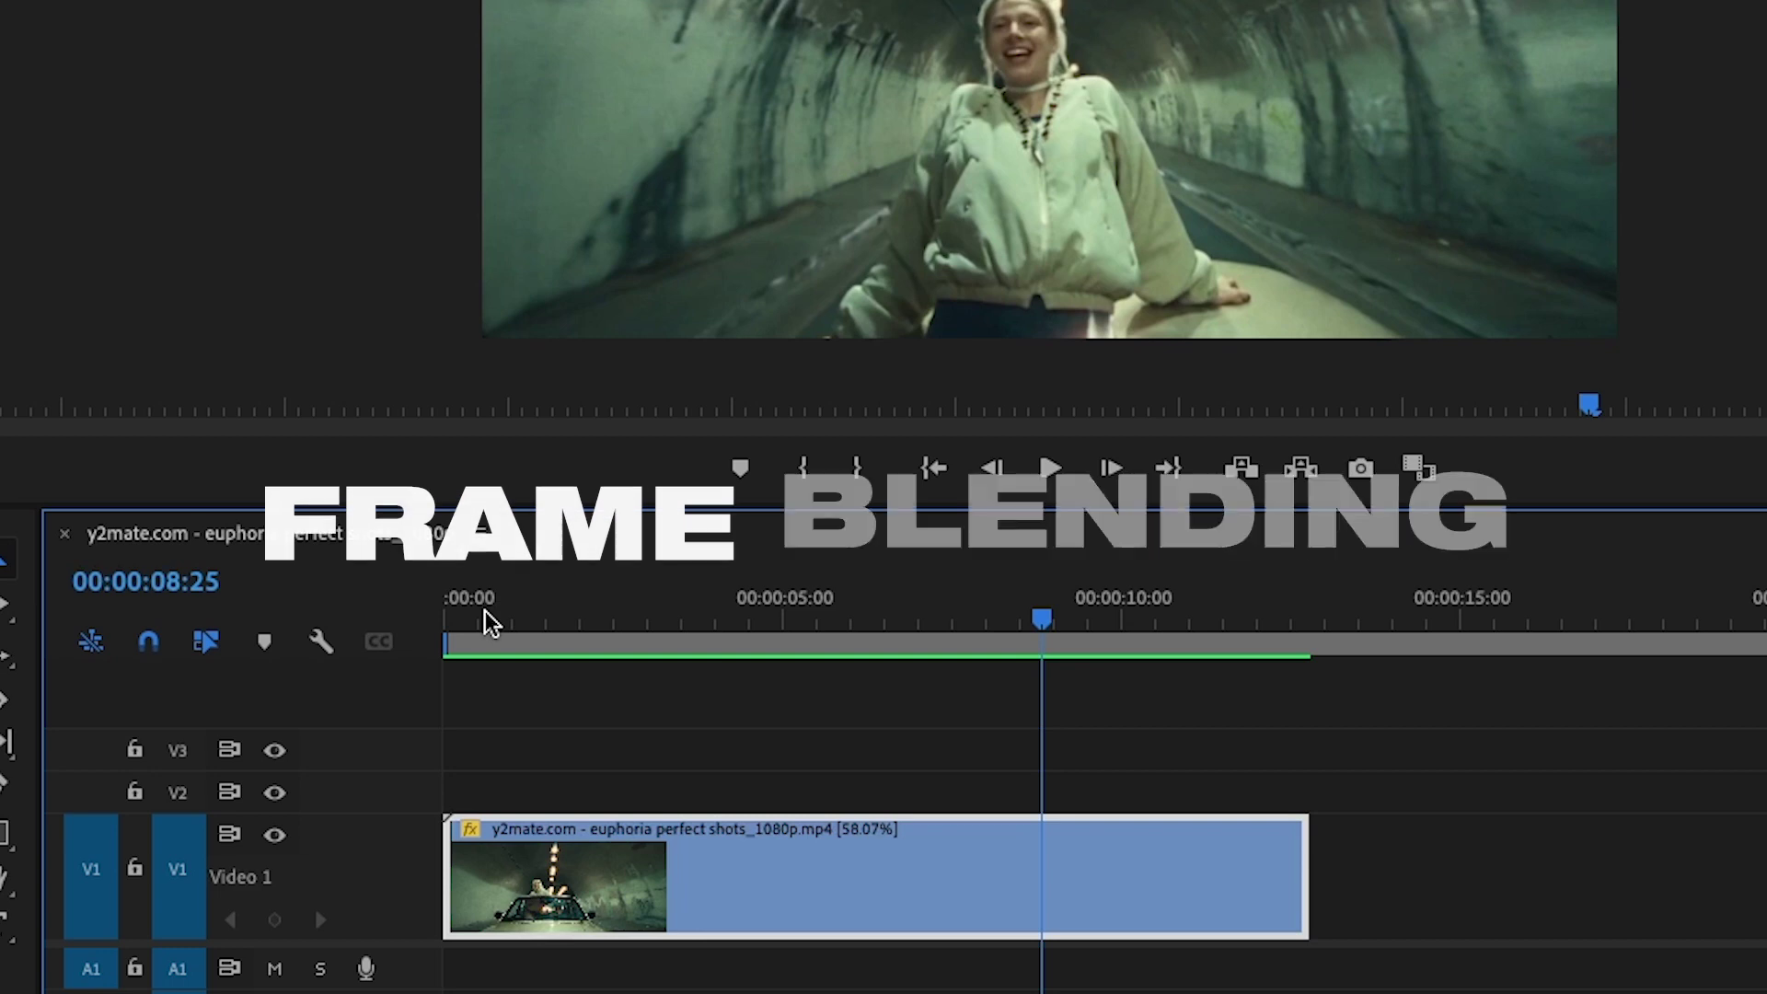
Switch the clip's interpolation to Frame Blending and render the timeline preview from about two seconds
left_click_drag(489, 623, 598, 649)
right_click(747, 871)
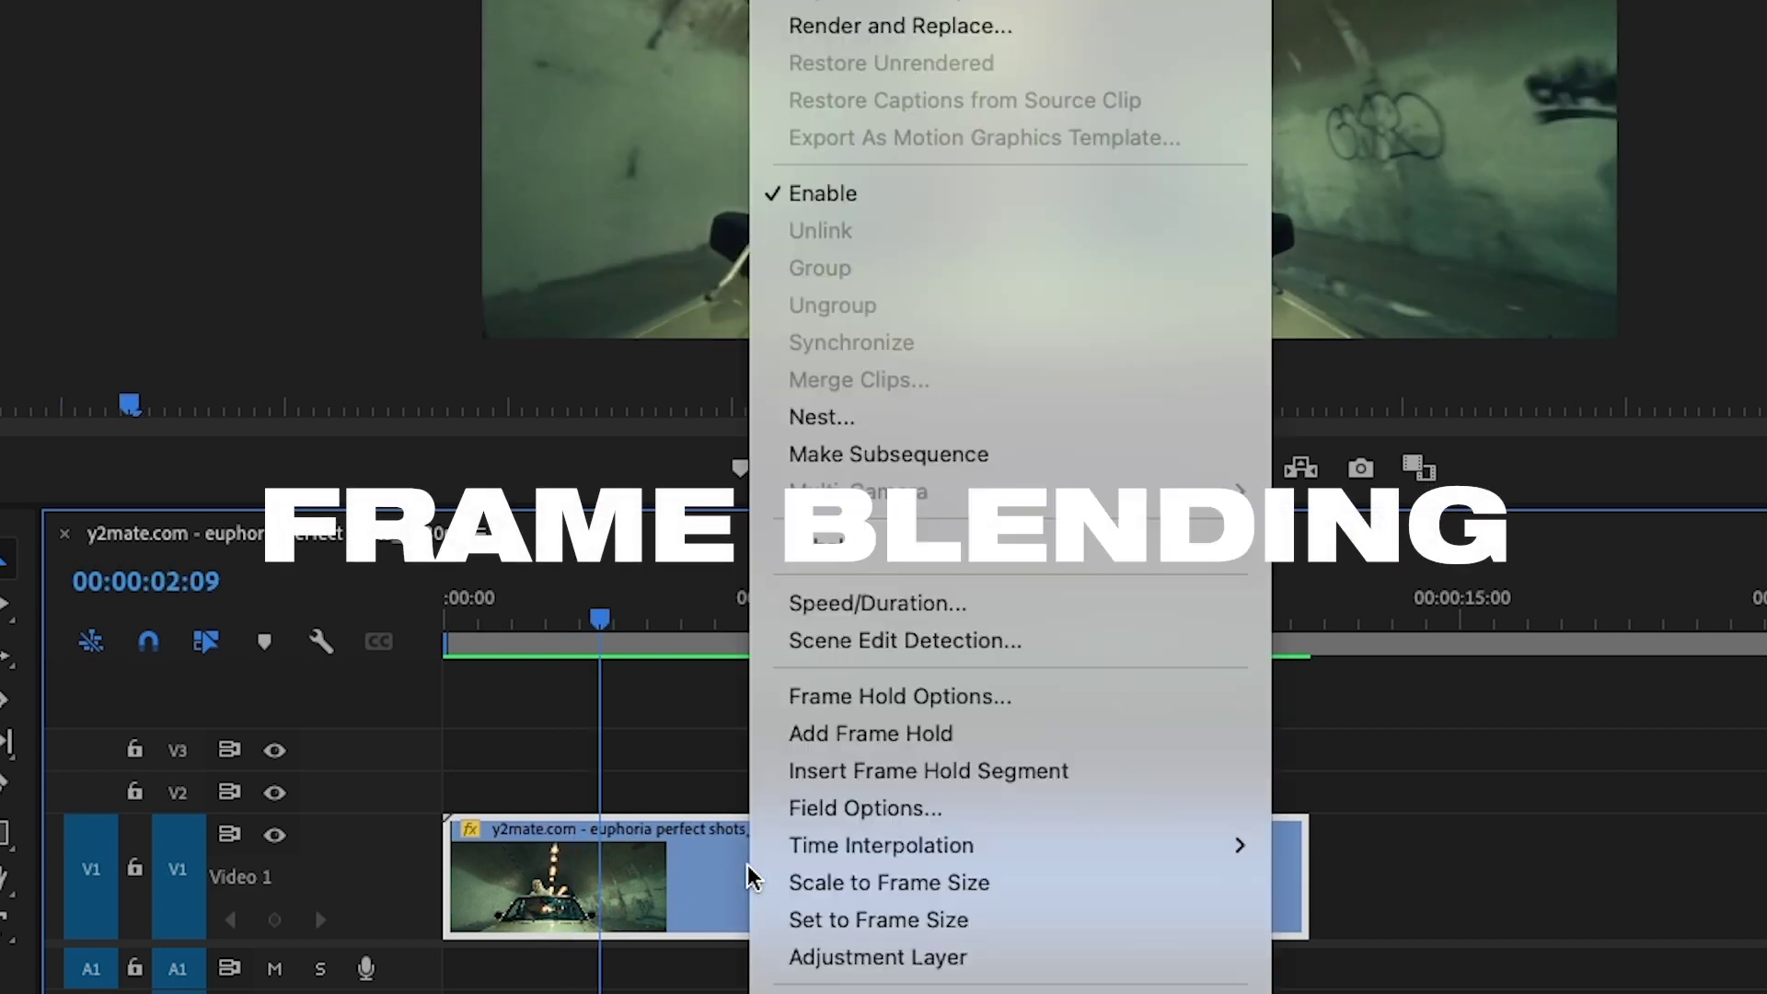
left_click(833, 602)
left_click(909, 559)
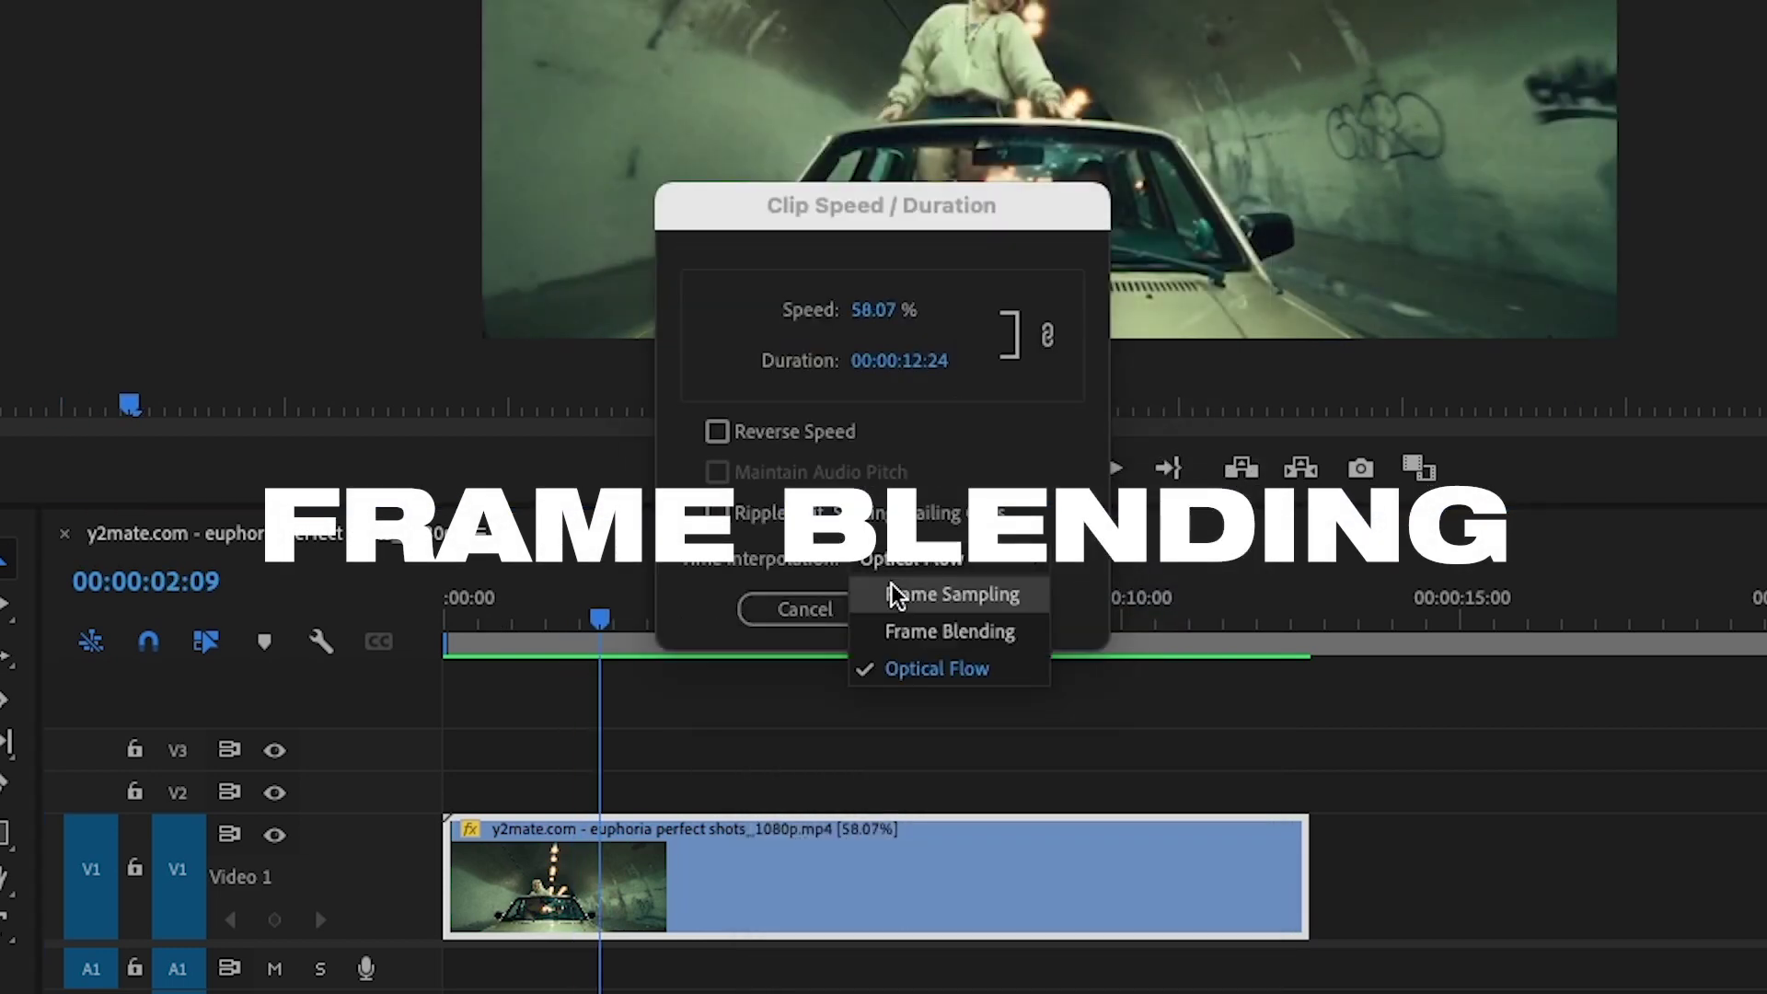
left_click(923, 633)
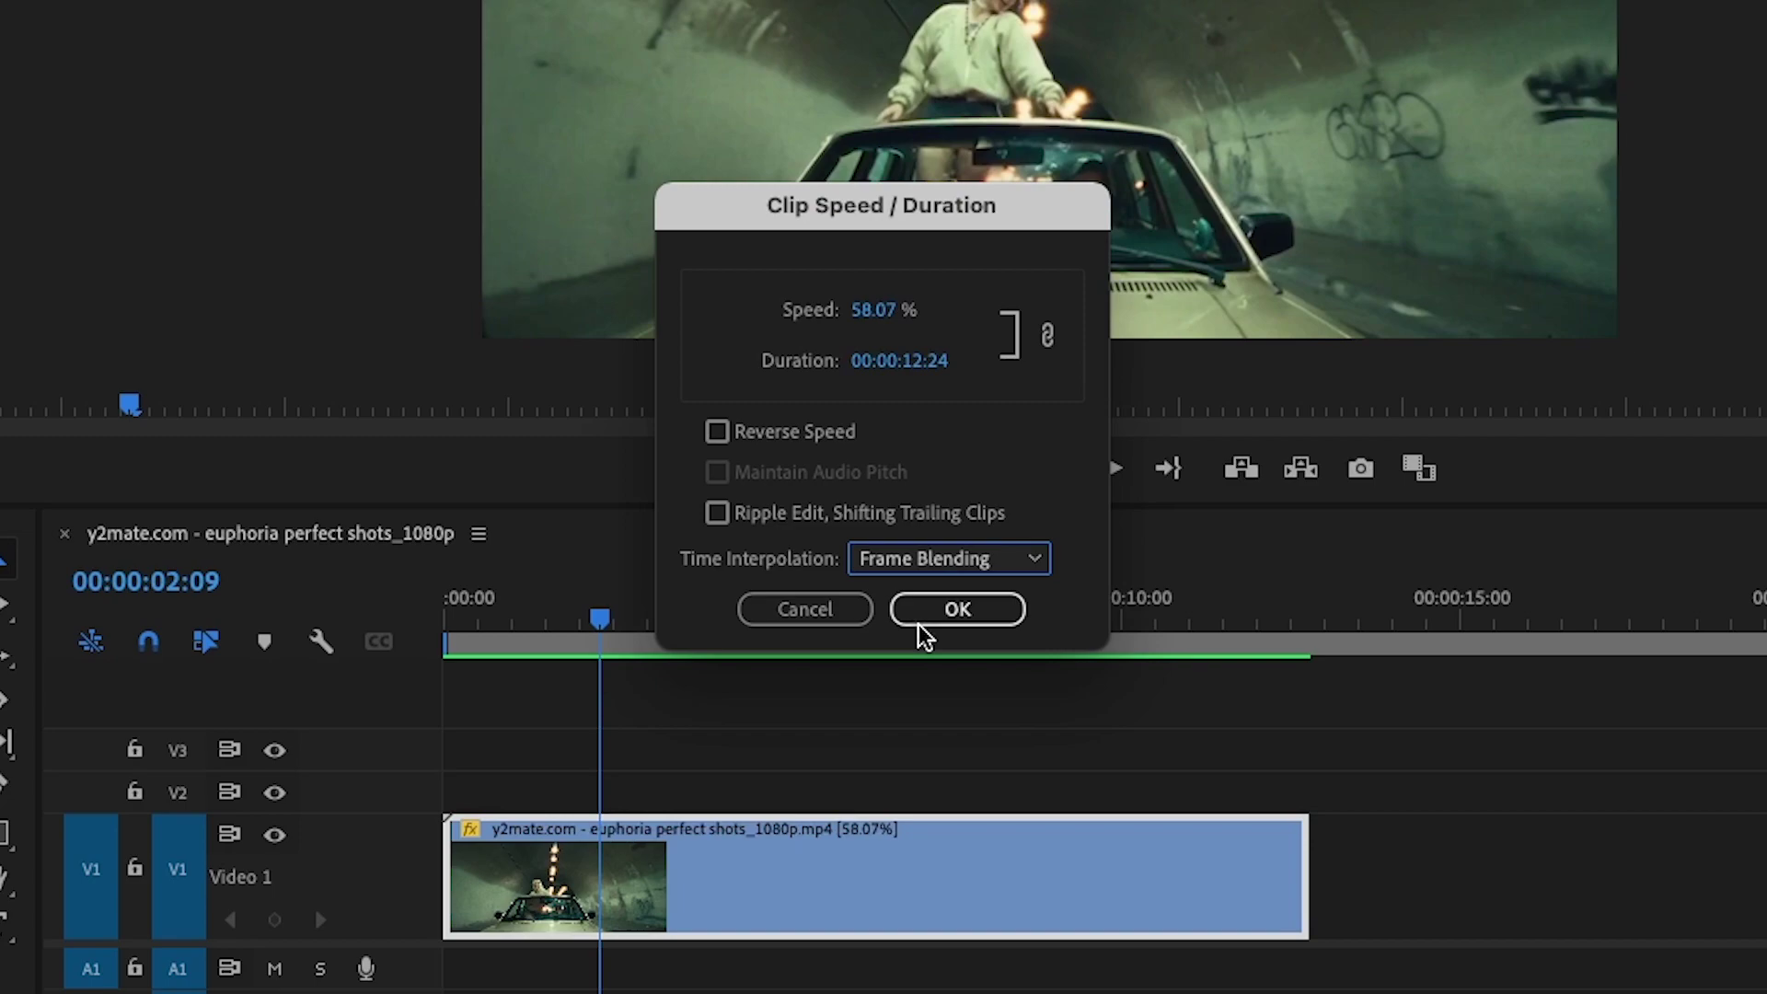
left_click(934, 558)
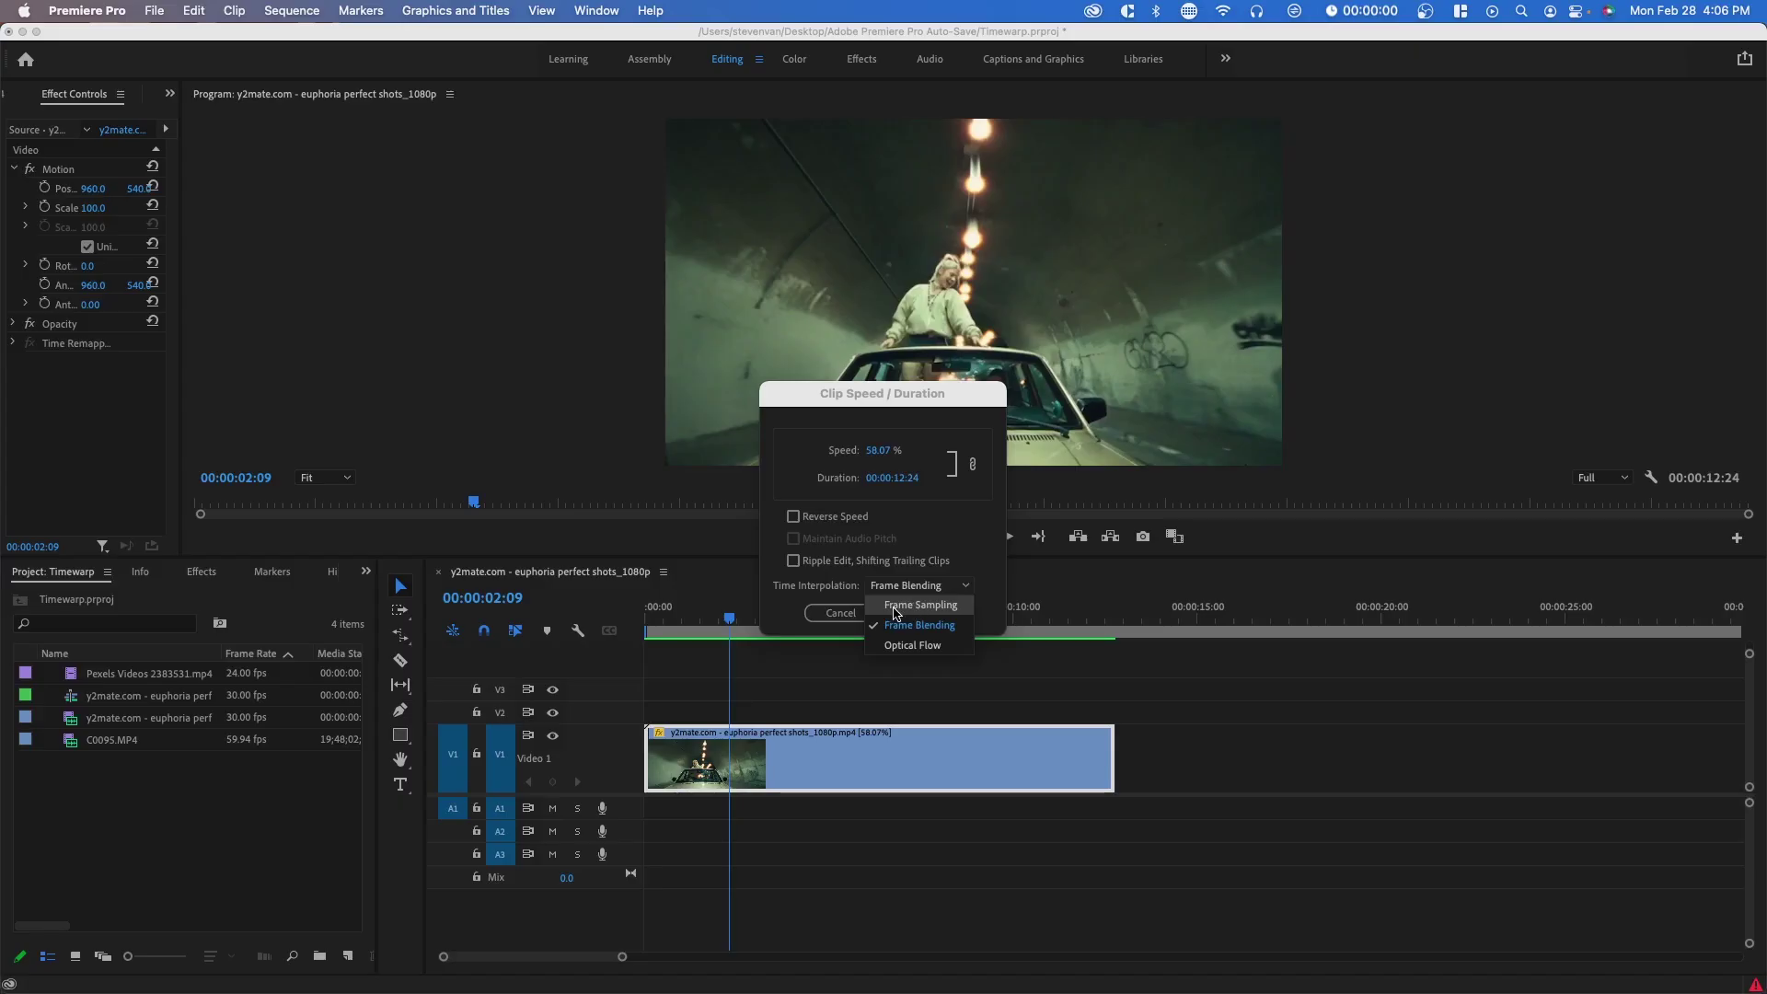
left_click(923, 613)
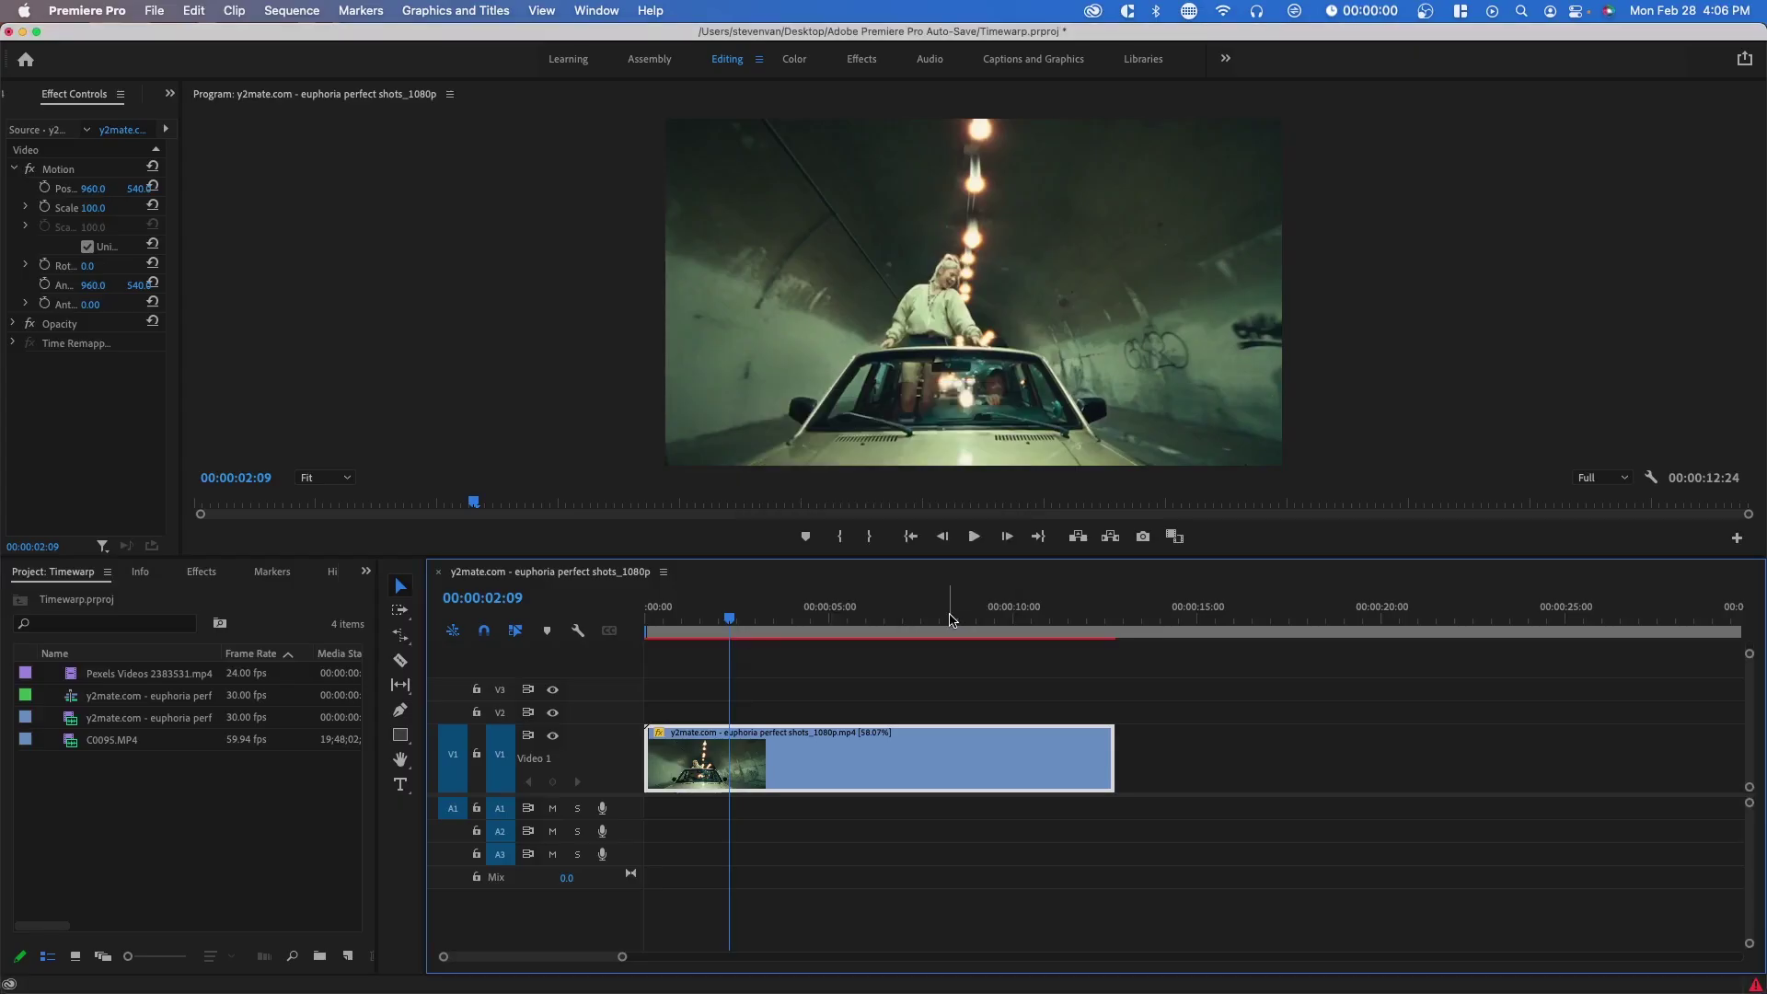
key("Return")
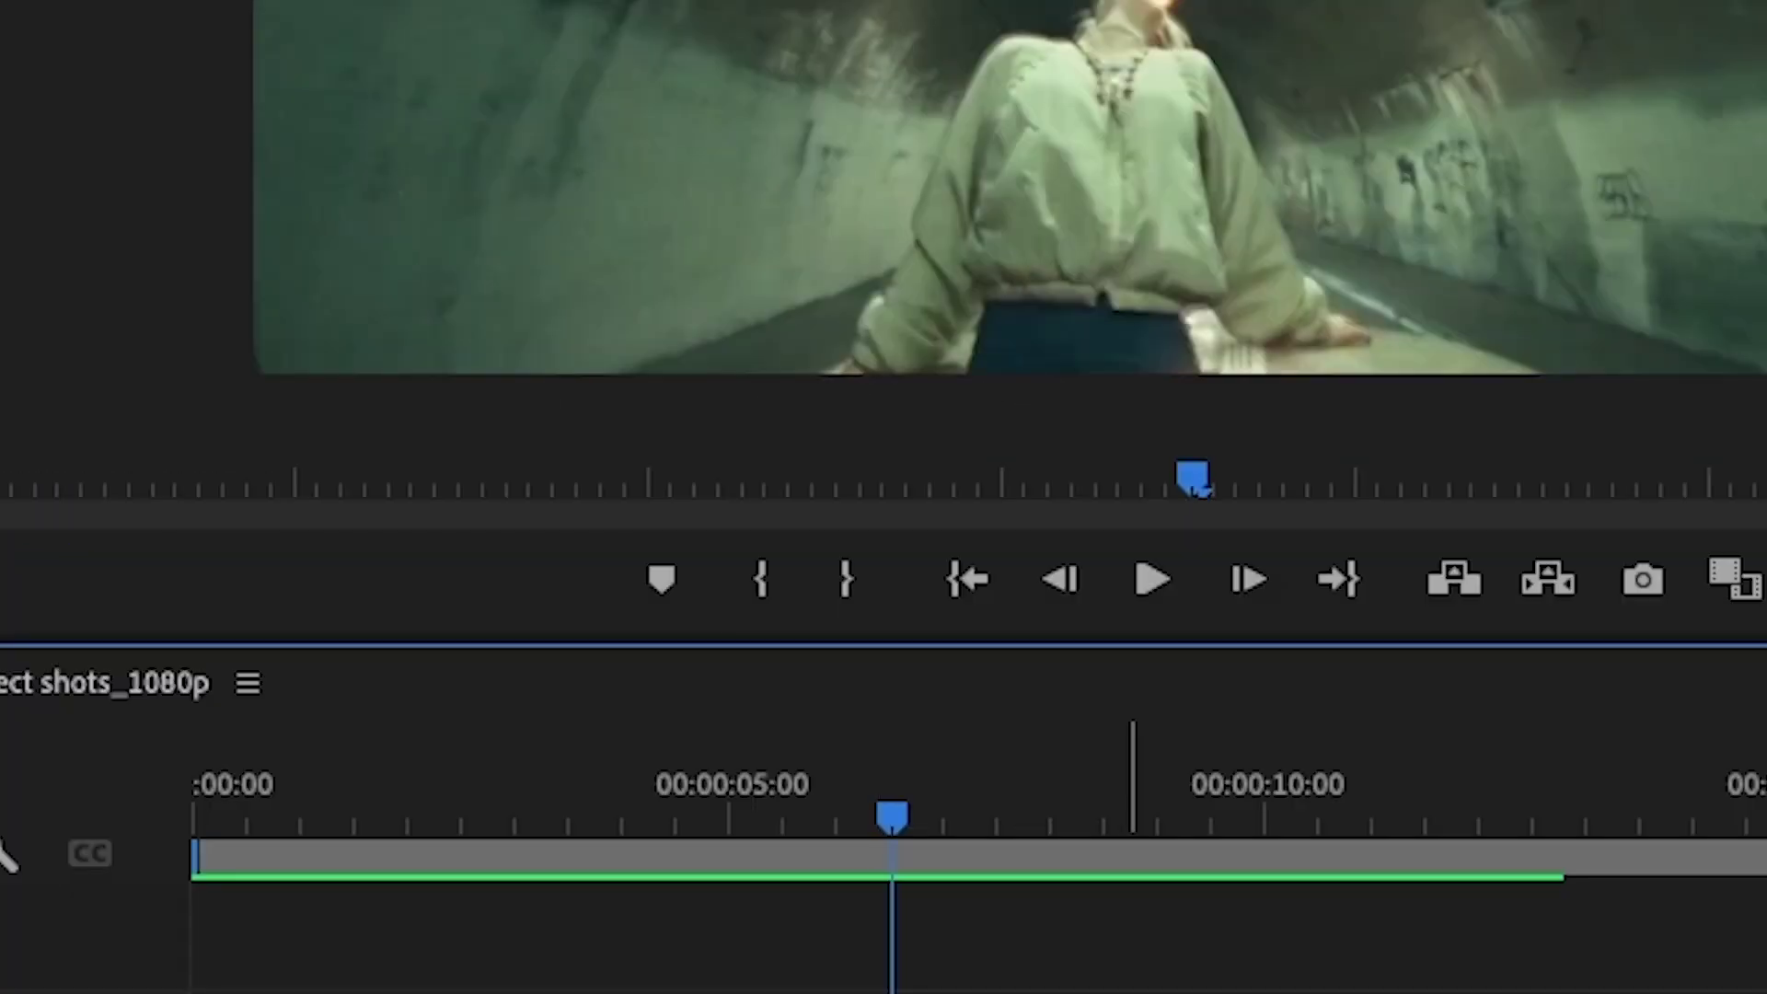
Set the tunnel clip to 70% speed with Optical Flow, ending the sequence at 10:19
right_click(711, 761)
left_click(1325, 793)
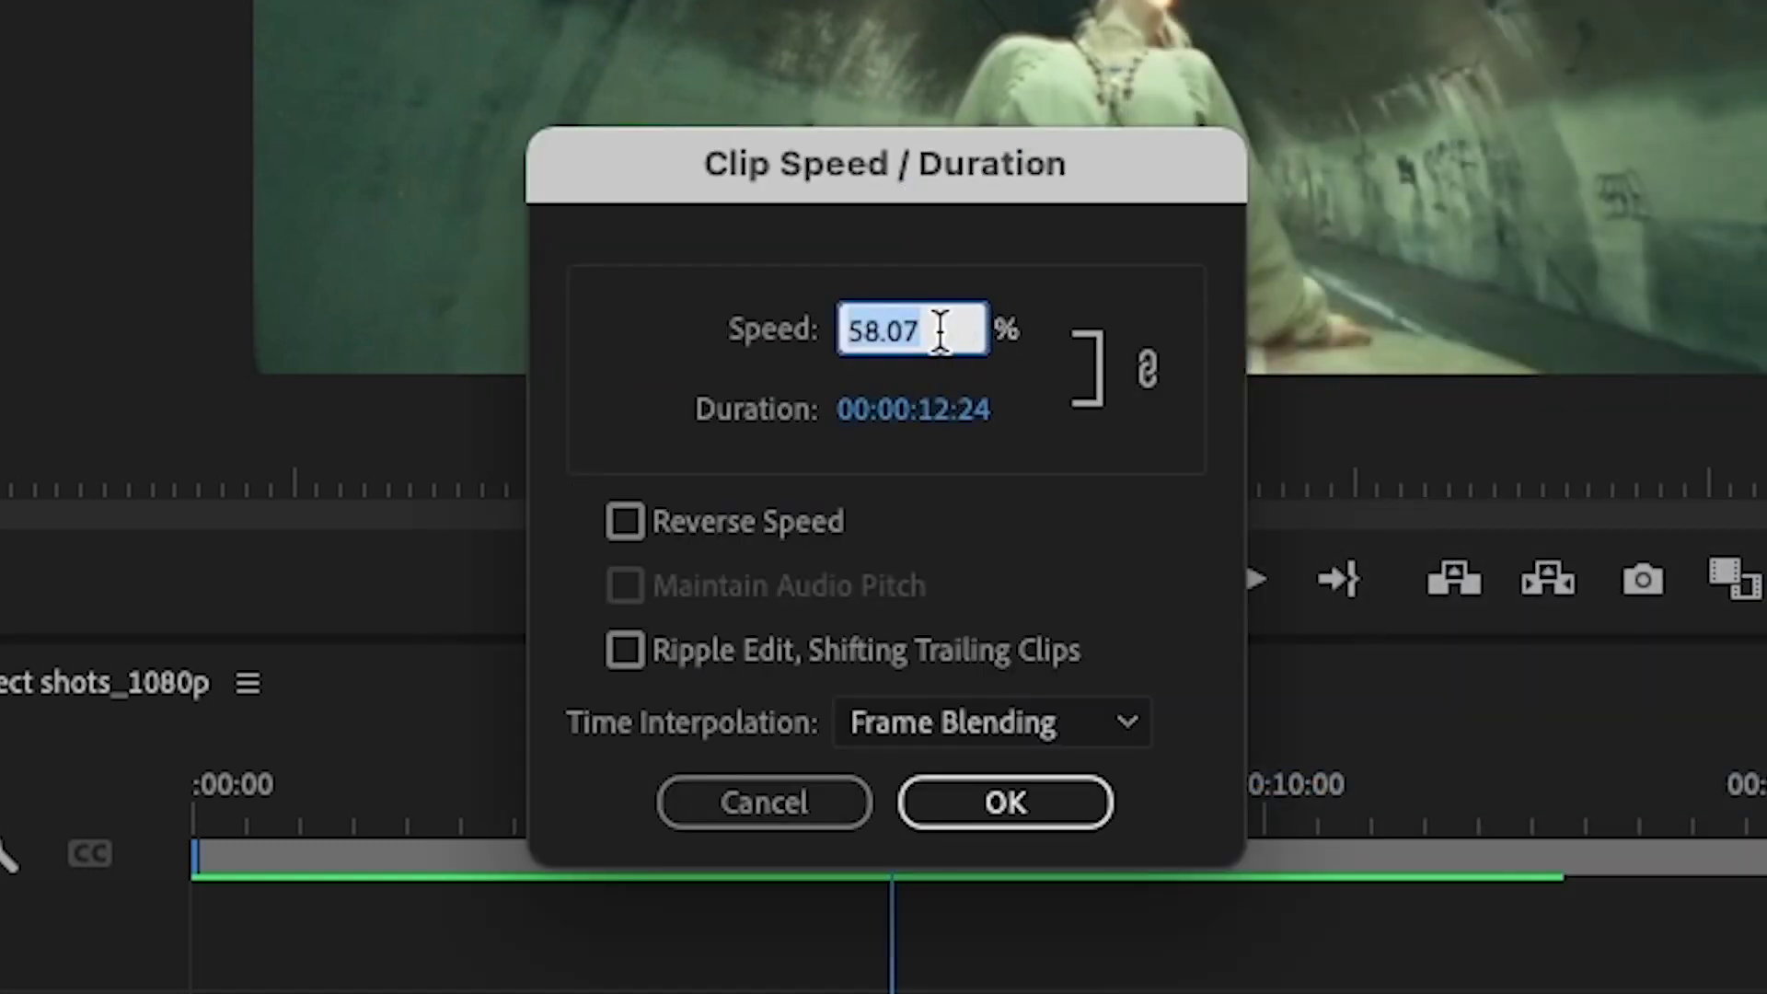
type("70")
left_click(991, 722)
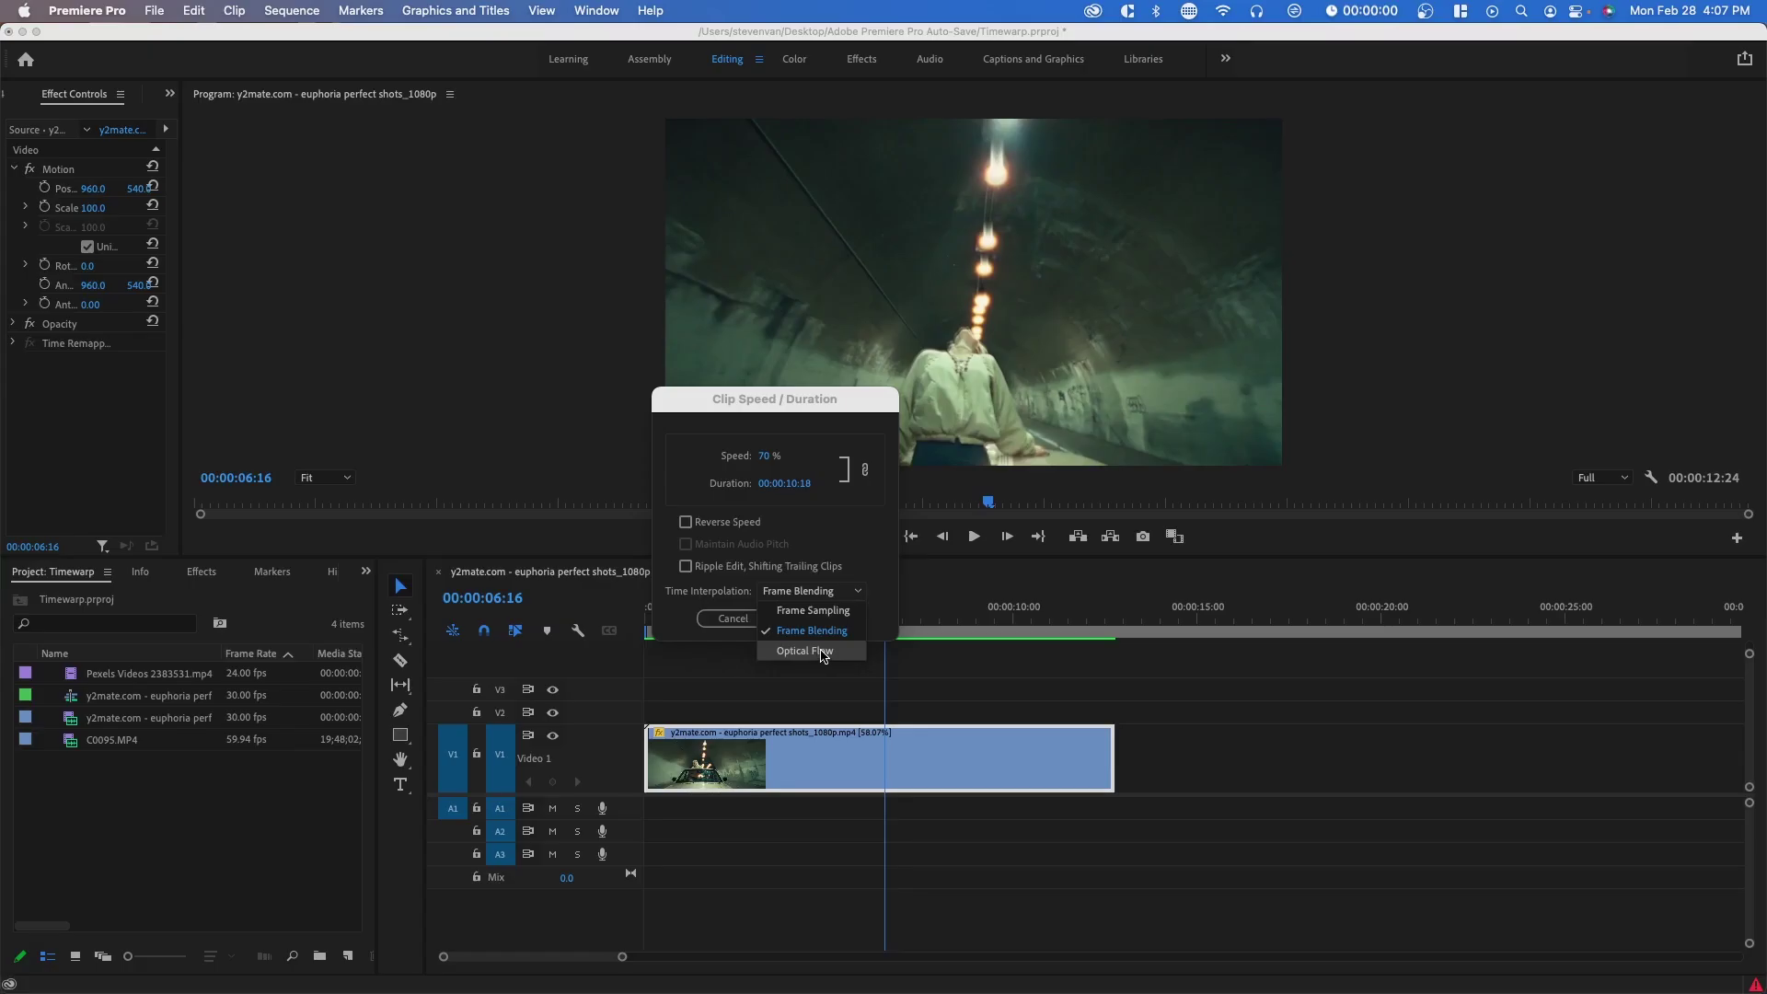
left_click(961, 884)
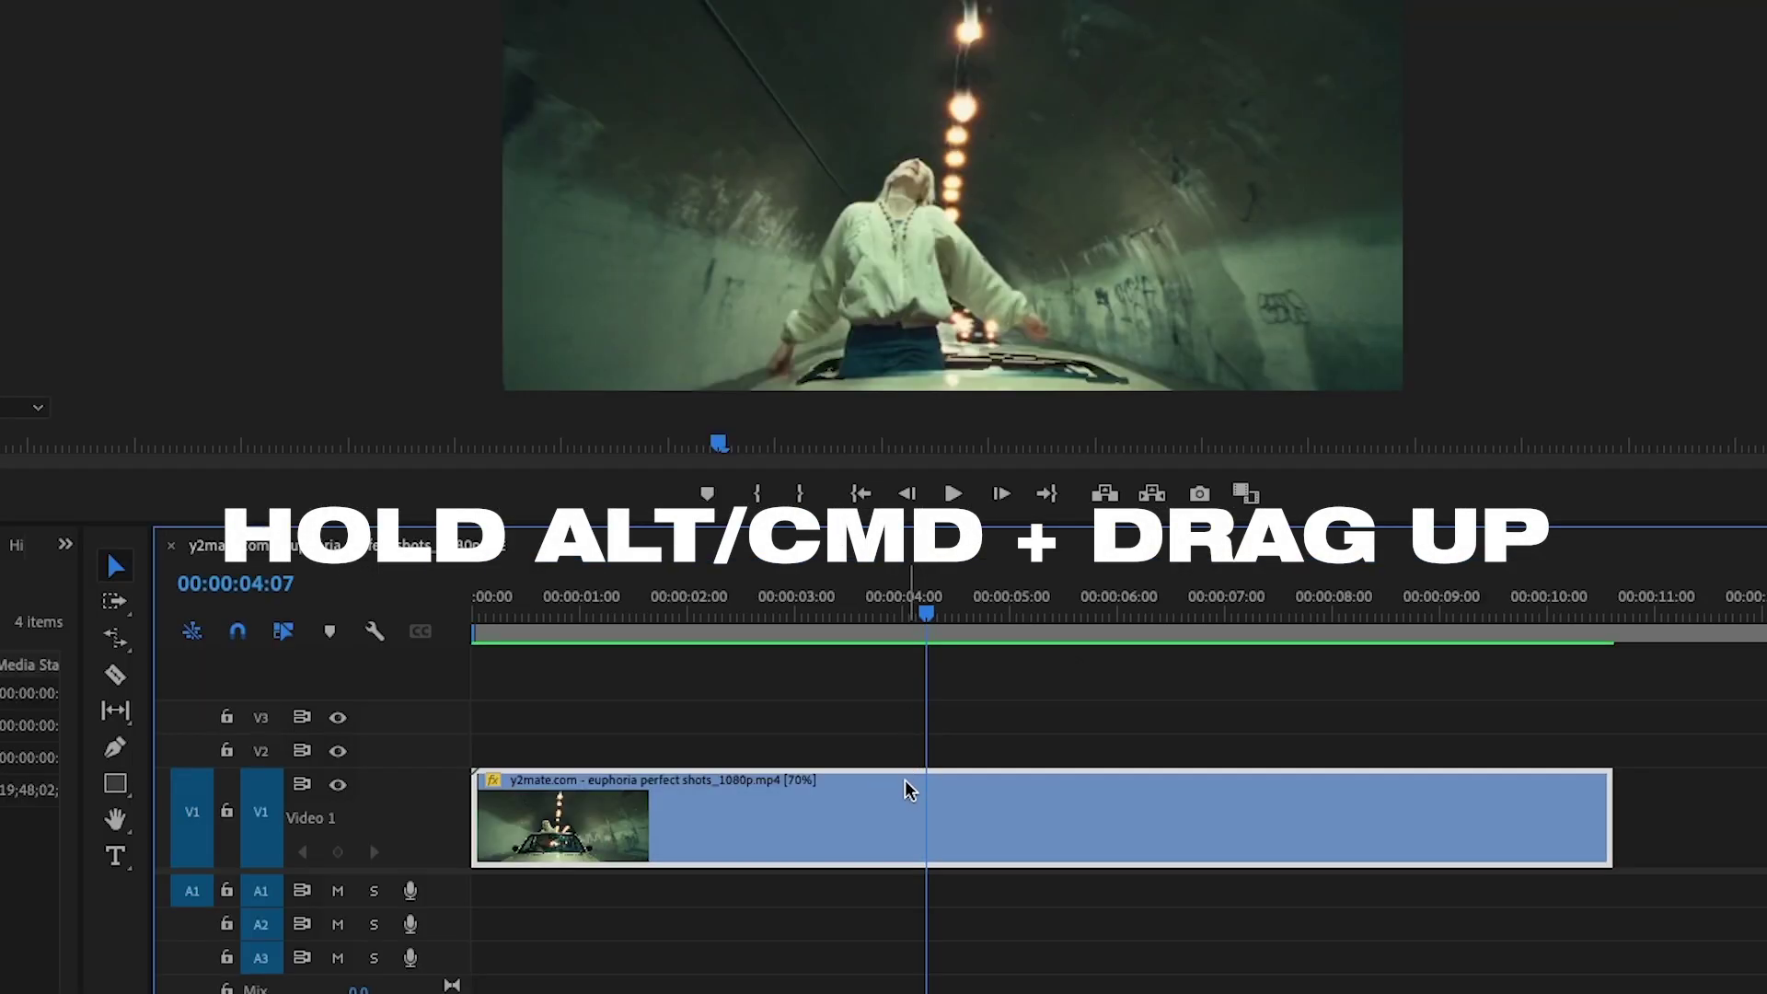
Duplicate the 70% clip onto V2 and give the copy Frame Blending interpolation
left_click_drag(908, 789, 903, 758)
right_click(883, 742)
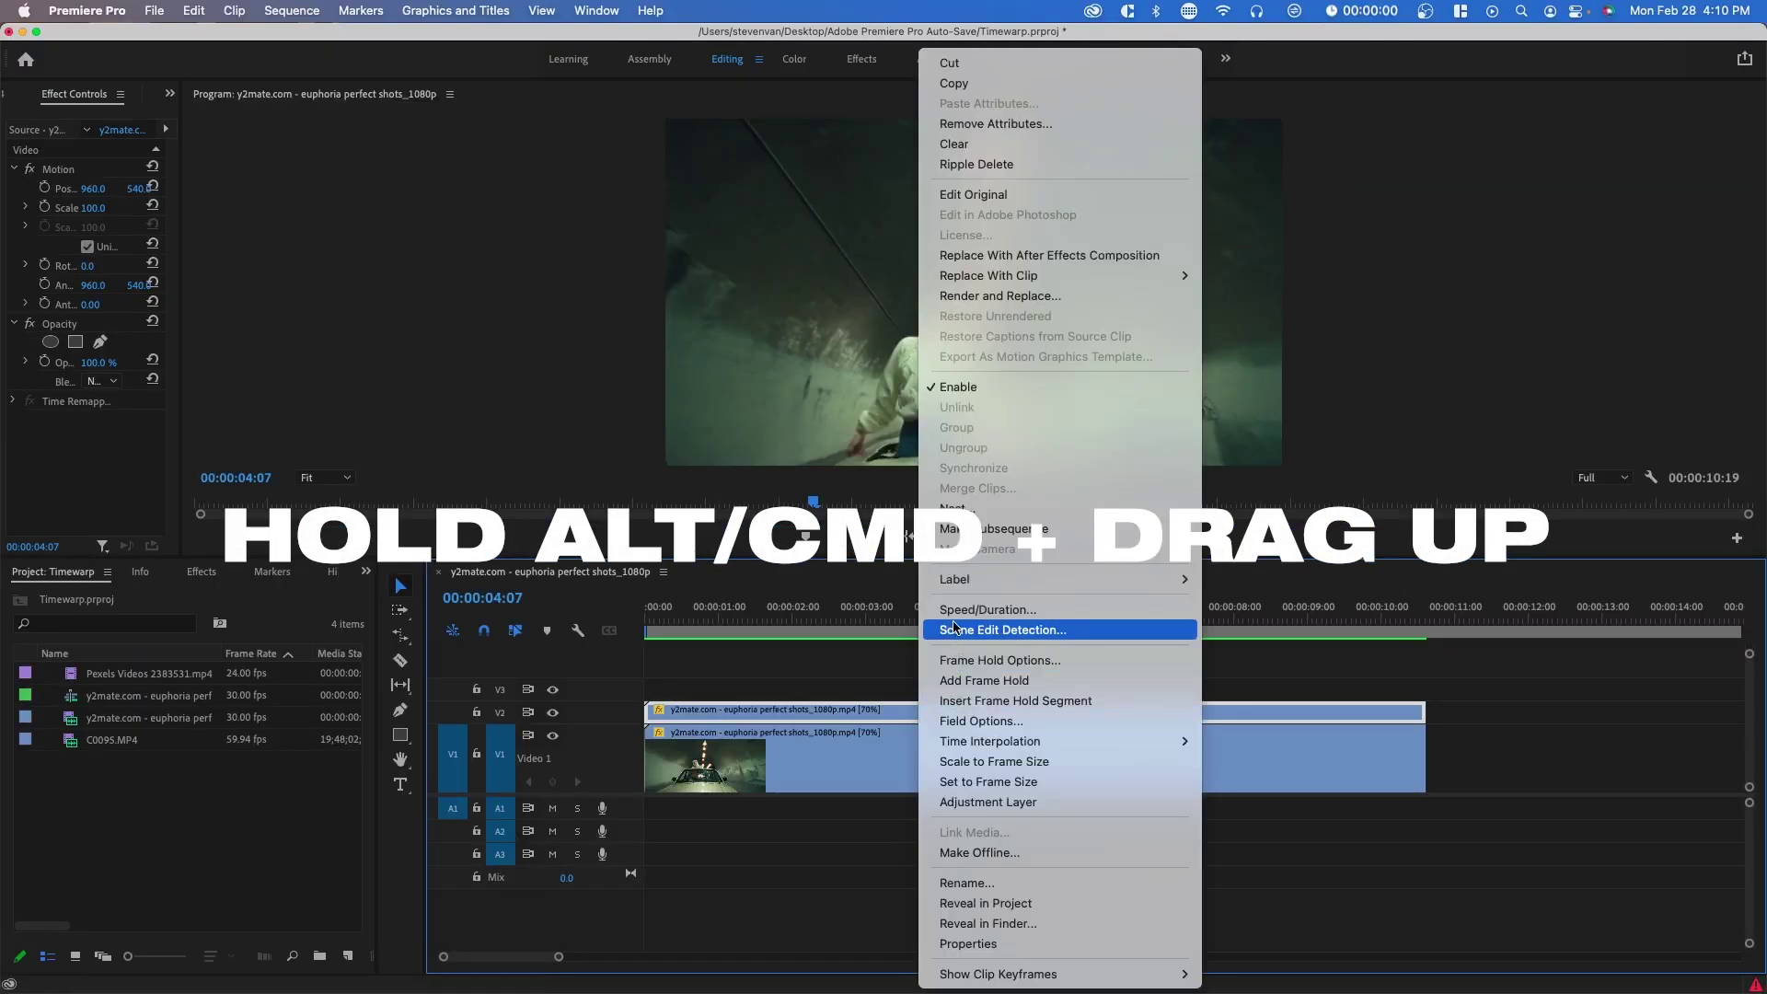
left_click(988, 609)
left_click(917, 585)
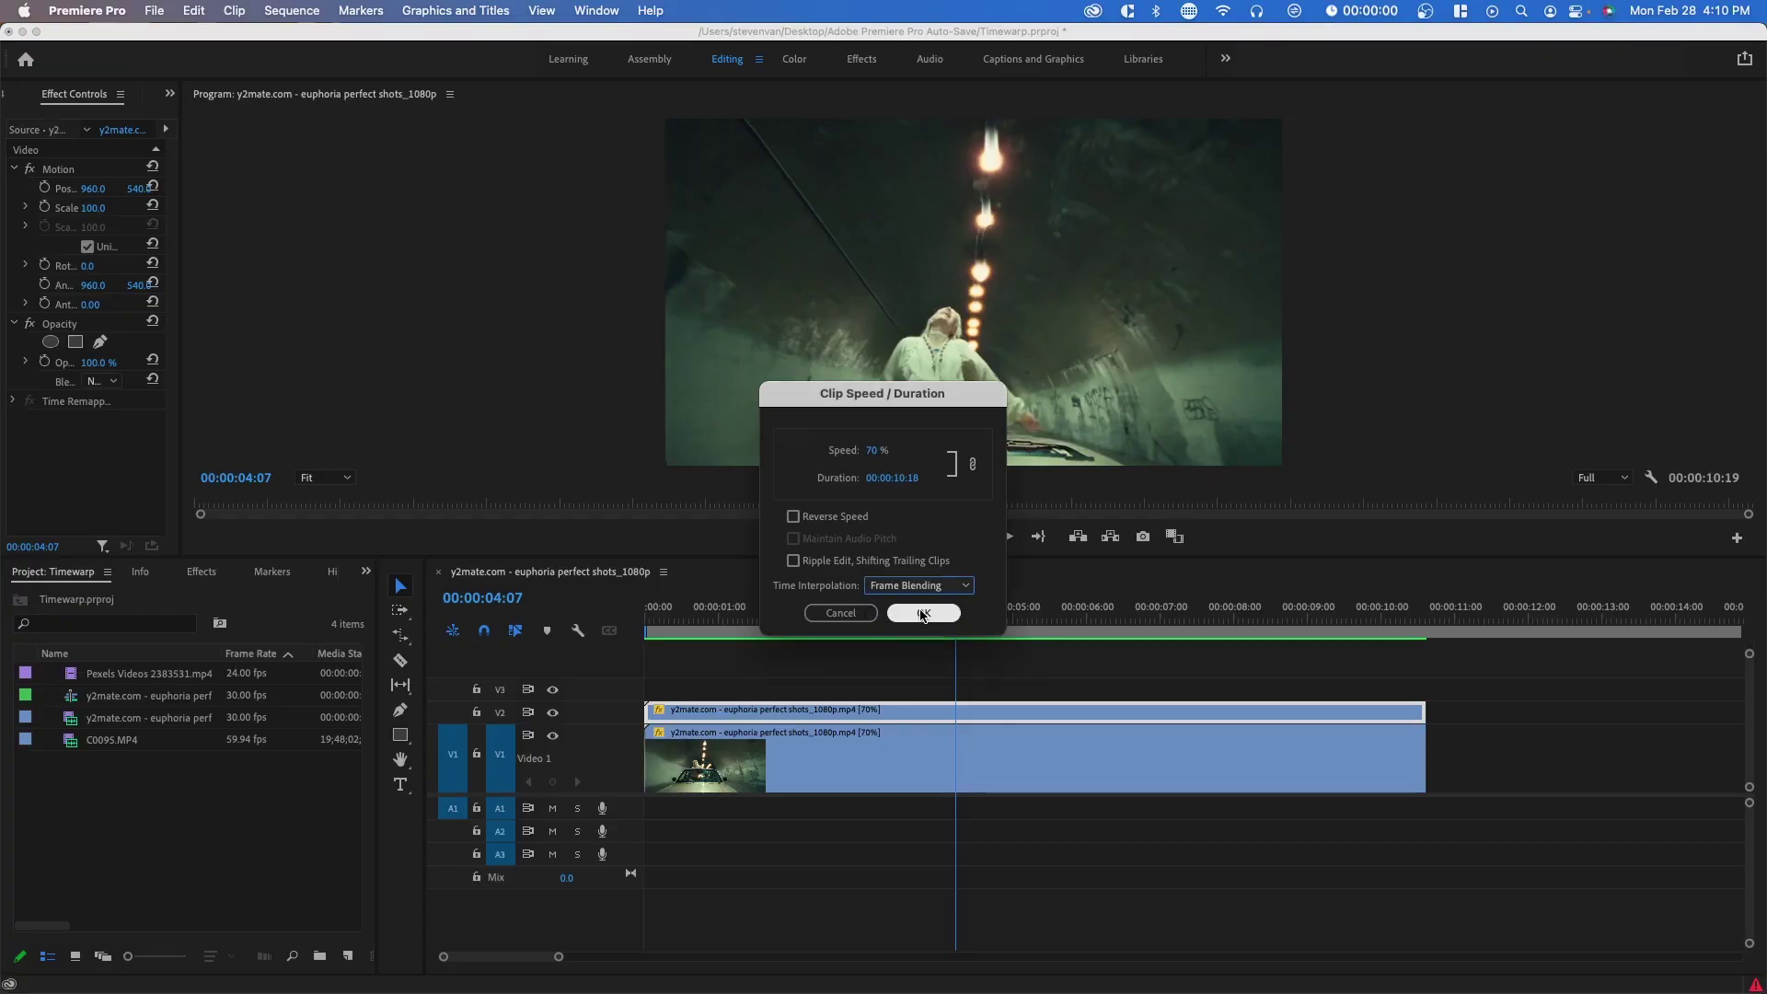
left_click(923, 614)
Razor the V2 copy near 3.8 seconds and delete its outer pieces
key("c")
left_click(925, 709)
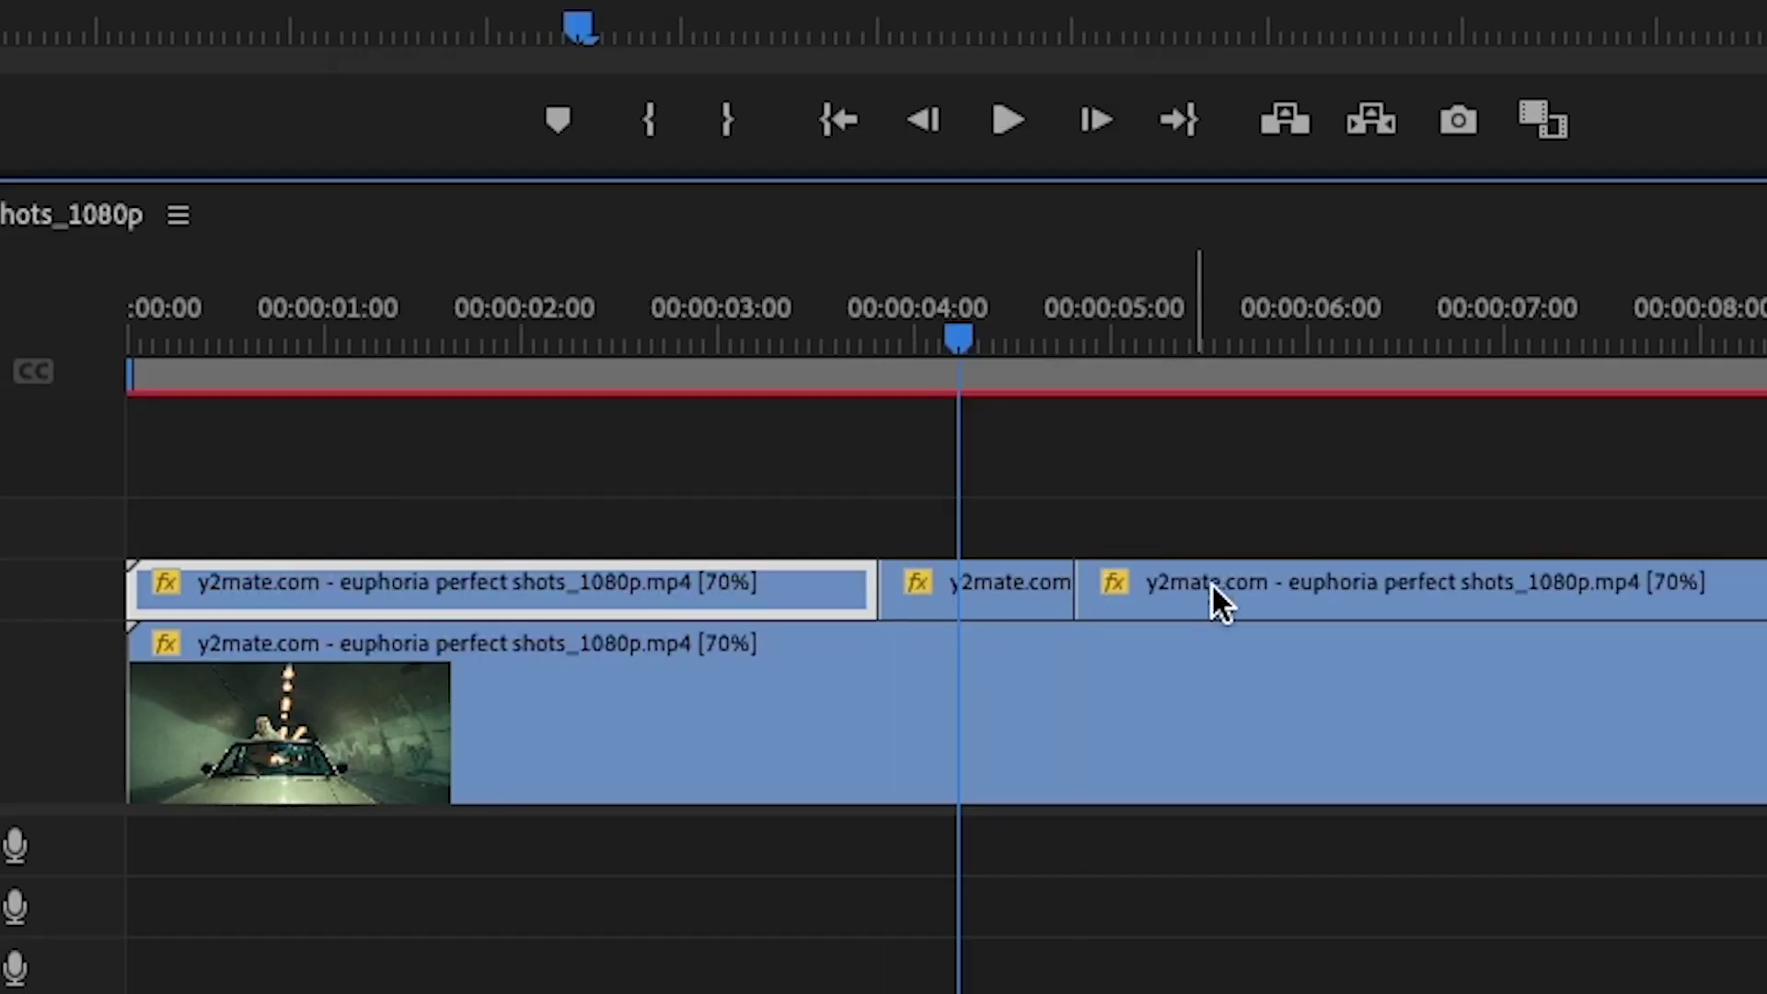
left_click(1211, 582)
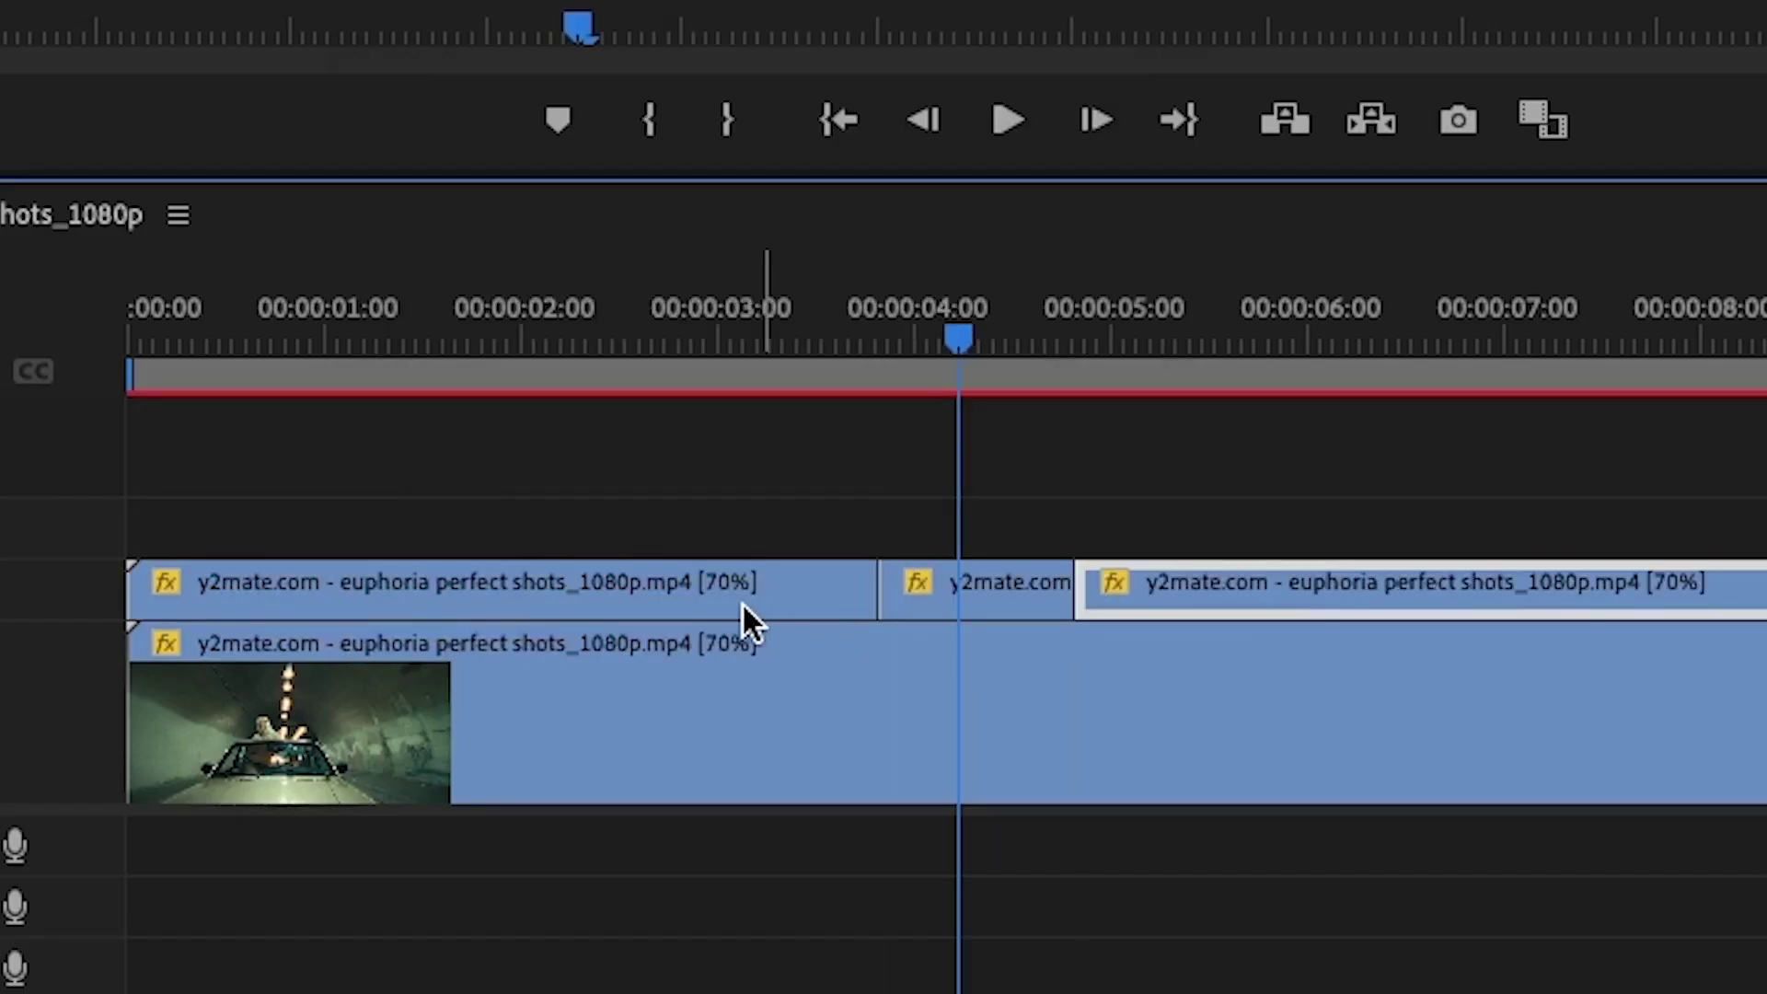
key("Delete")
left_click(742, 601)
key("Delete")
left_click(848, 622)
key("space")
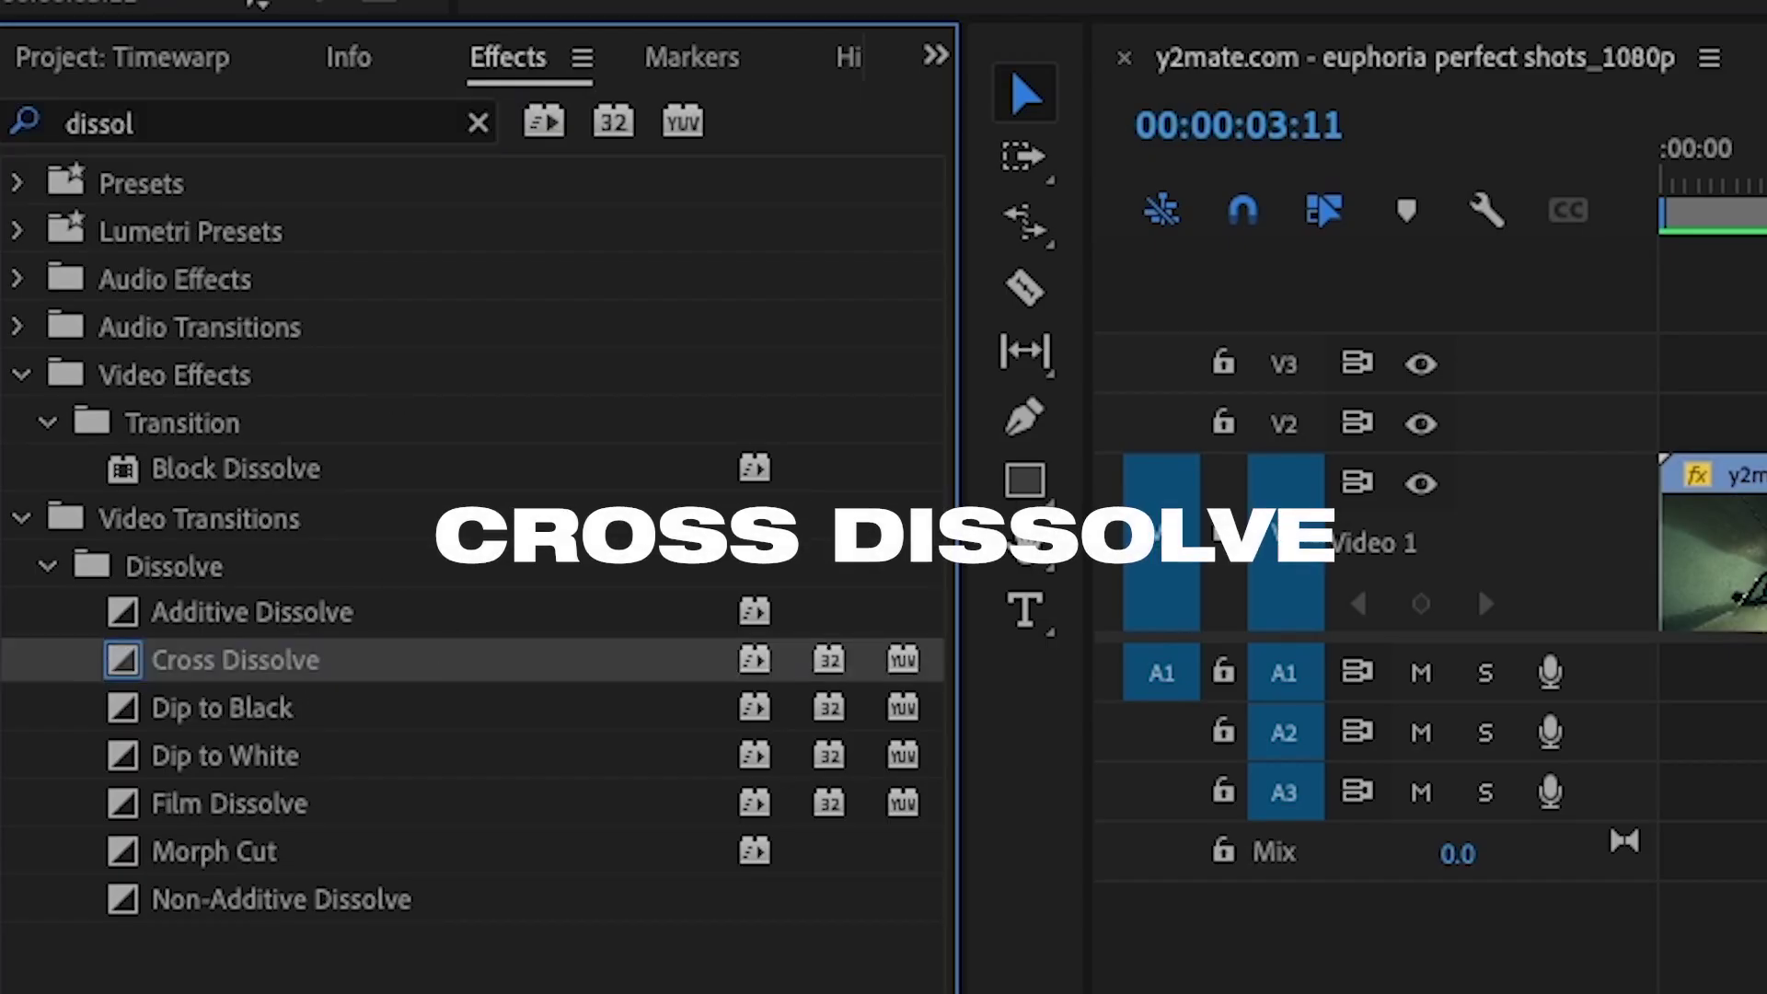
Apply Cross Dissolve to the head of the short V2 clip and play it back
left_click_drag(135, 807, 1213, 723)
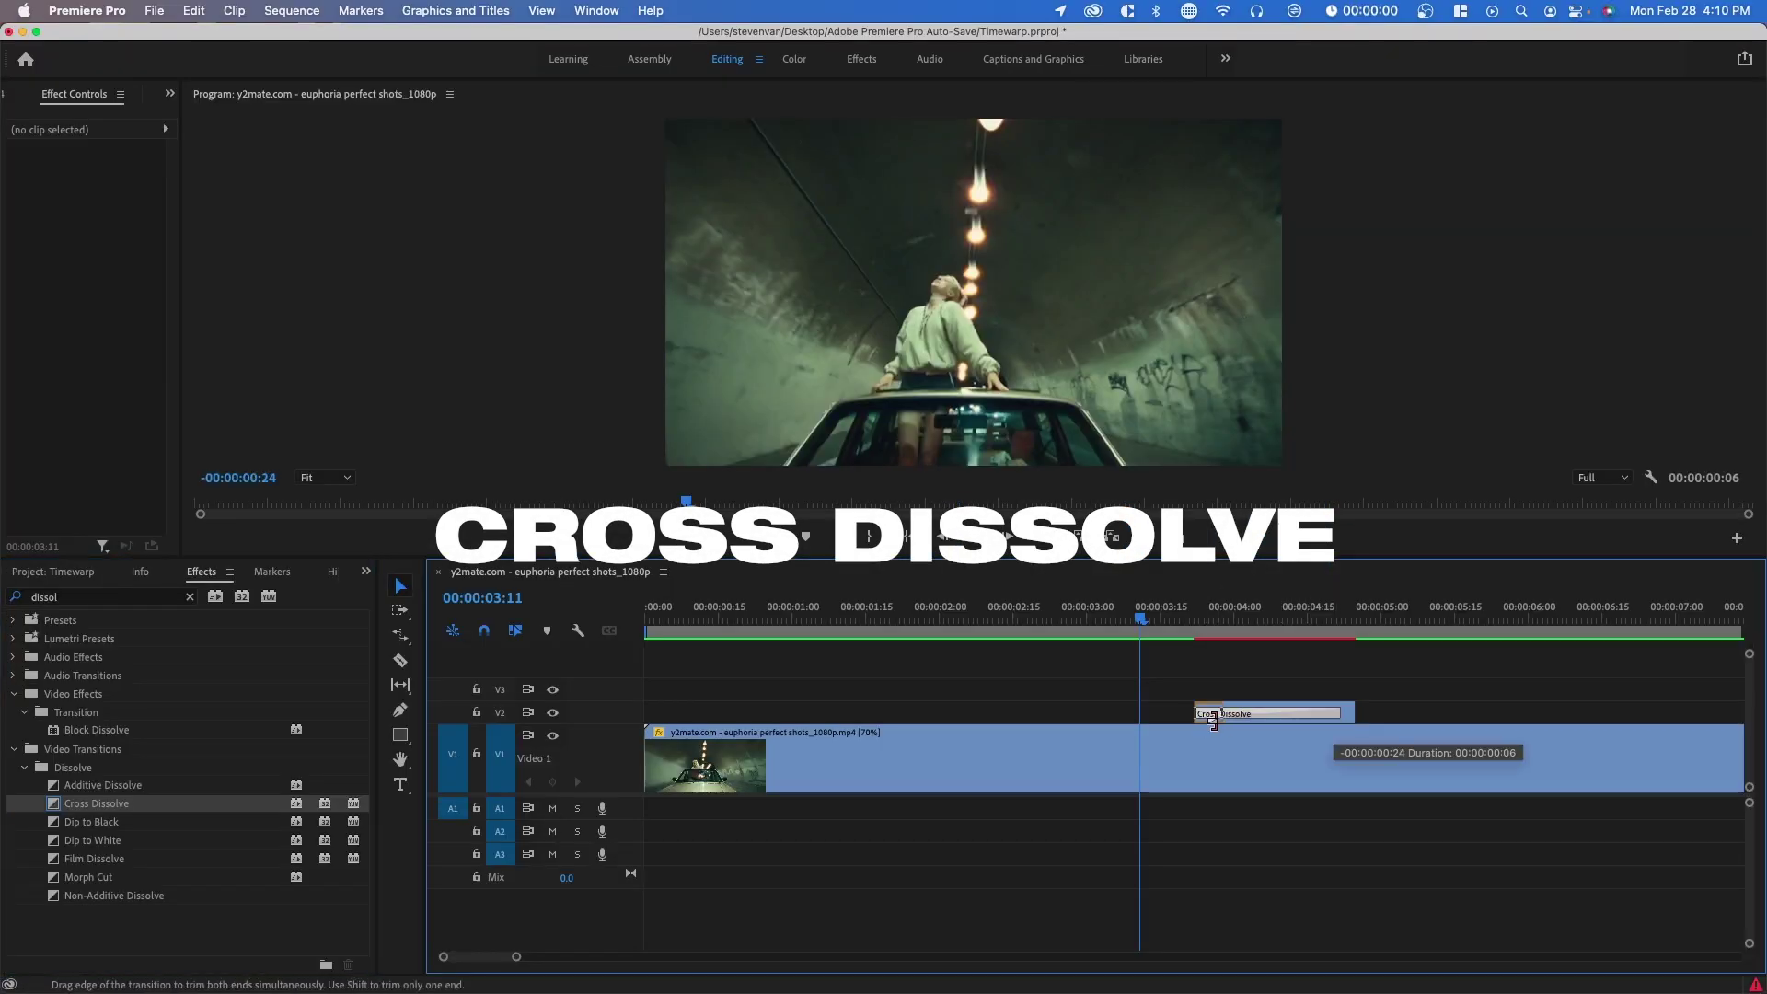
key("space")
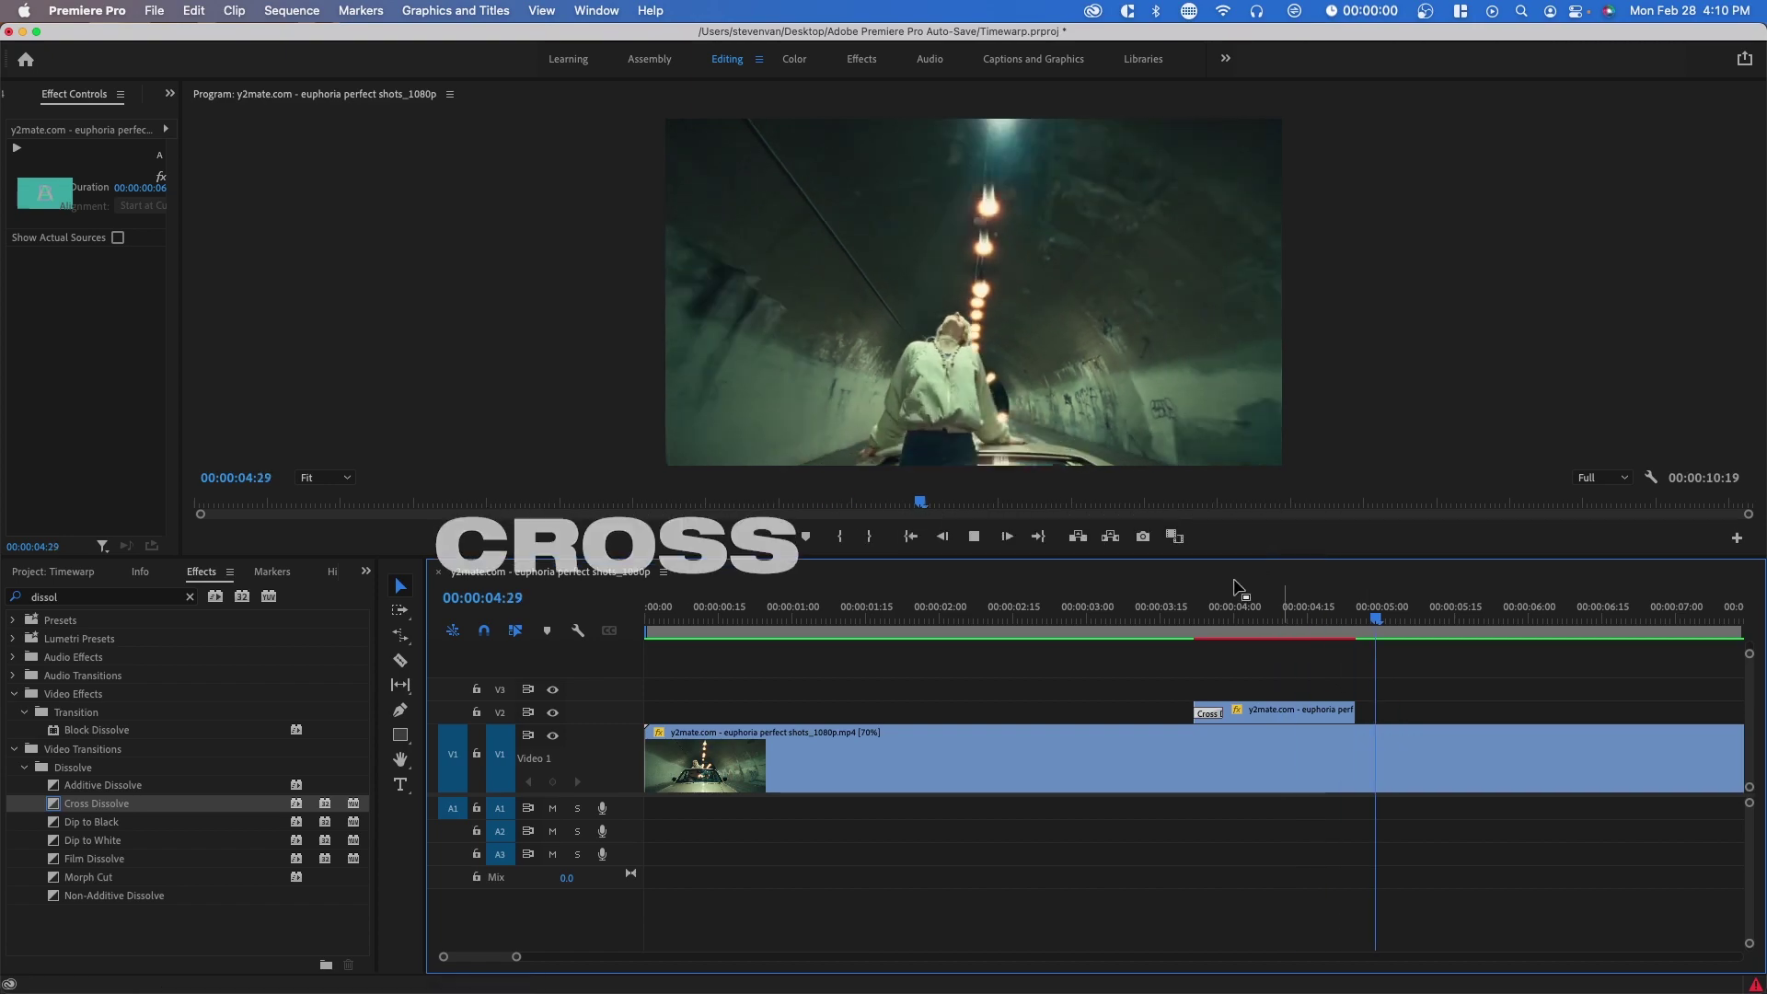
left_click(1289, 713)
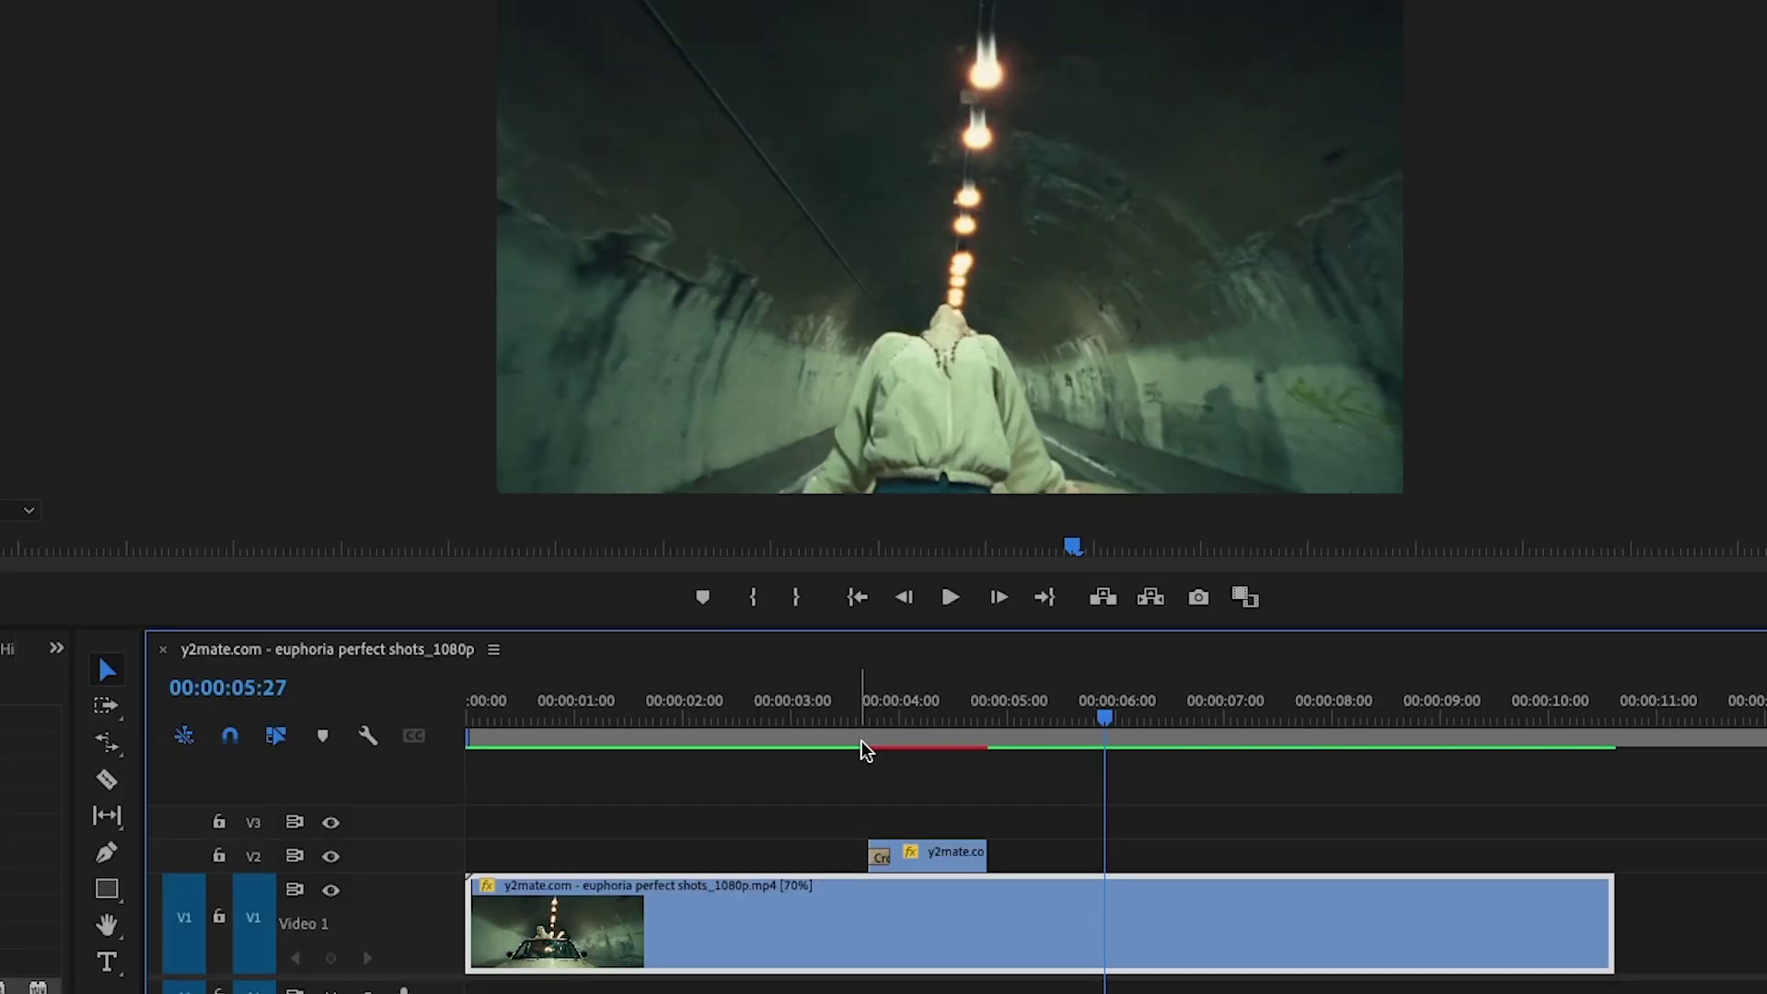
Replay from about two seconds, comparing playback with and without the V2 section
left_click(804, 612)
key("space")
key("Delete")
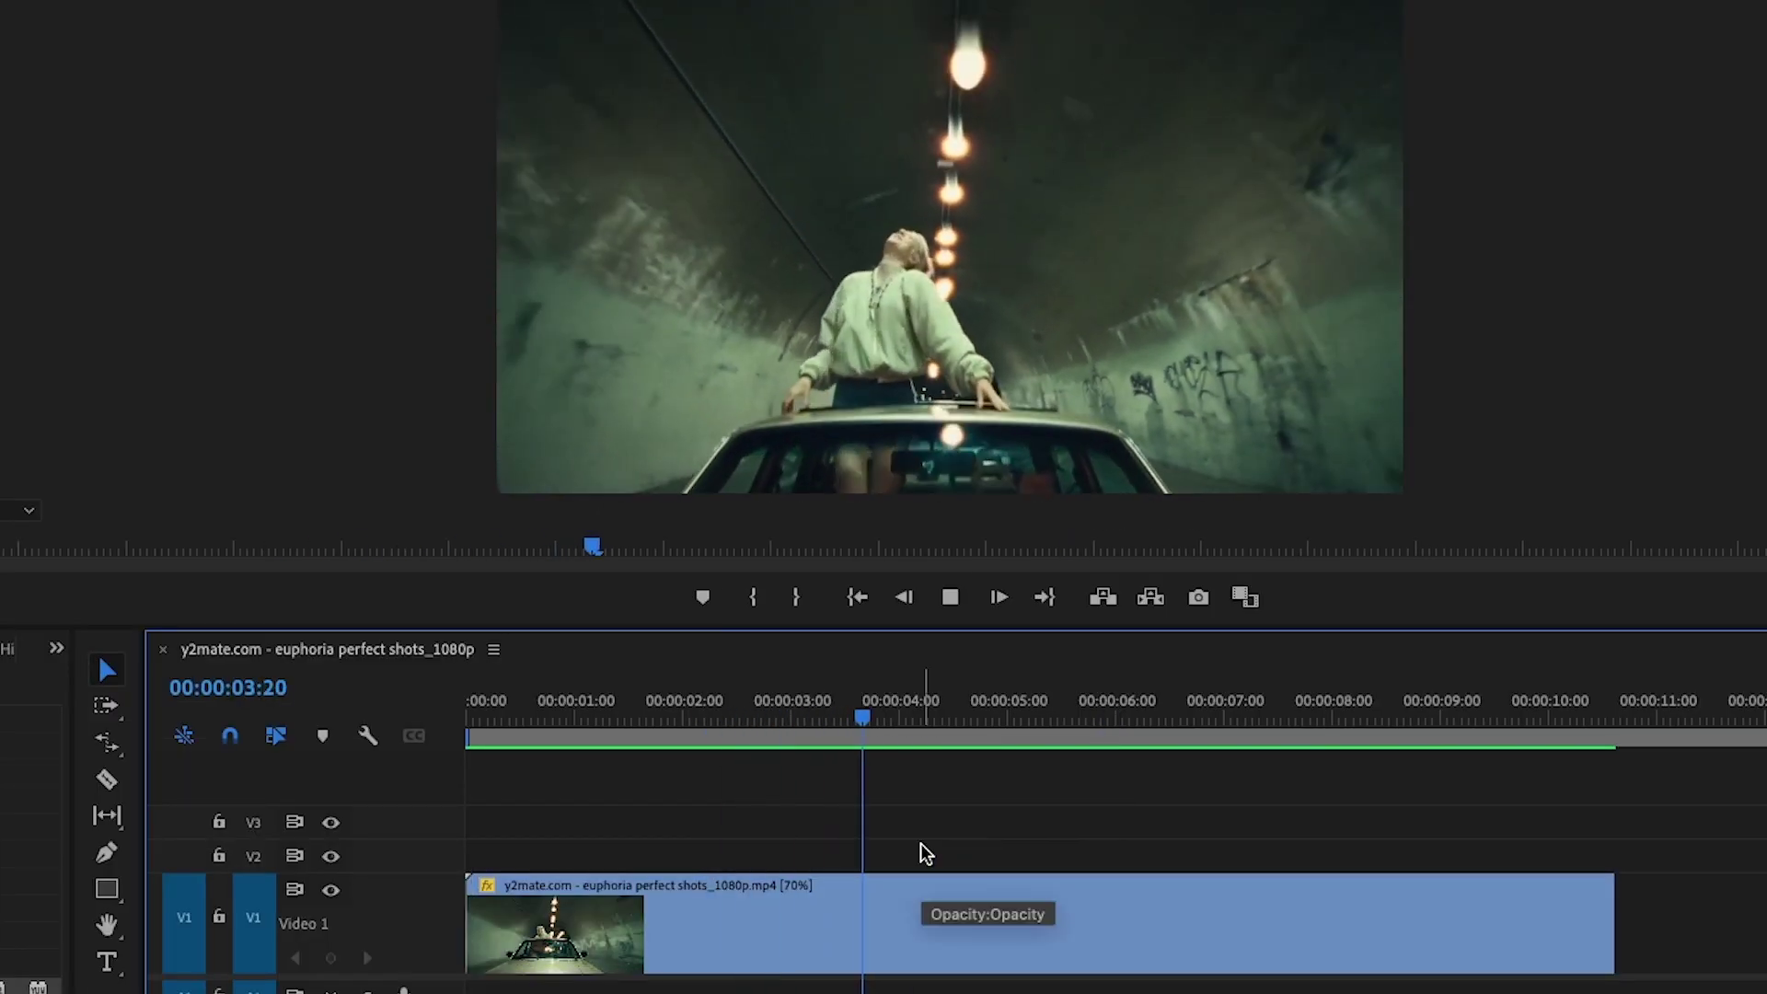
key("space")
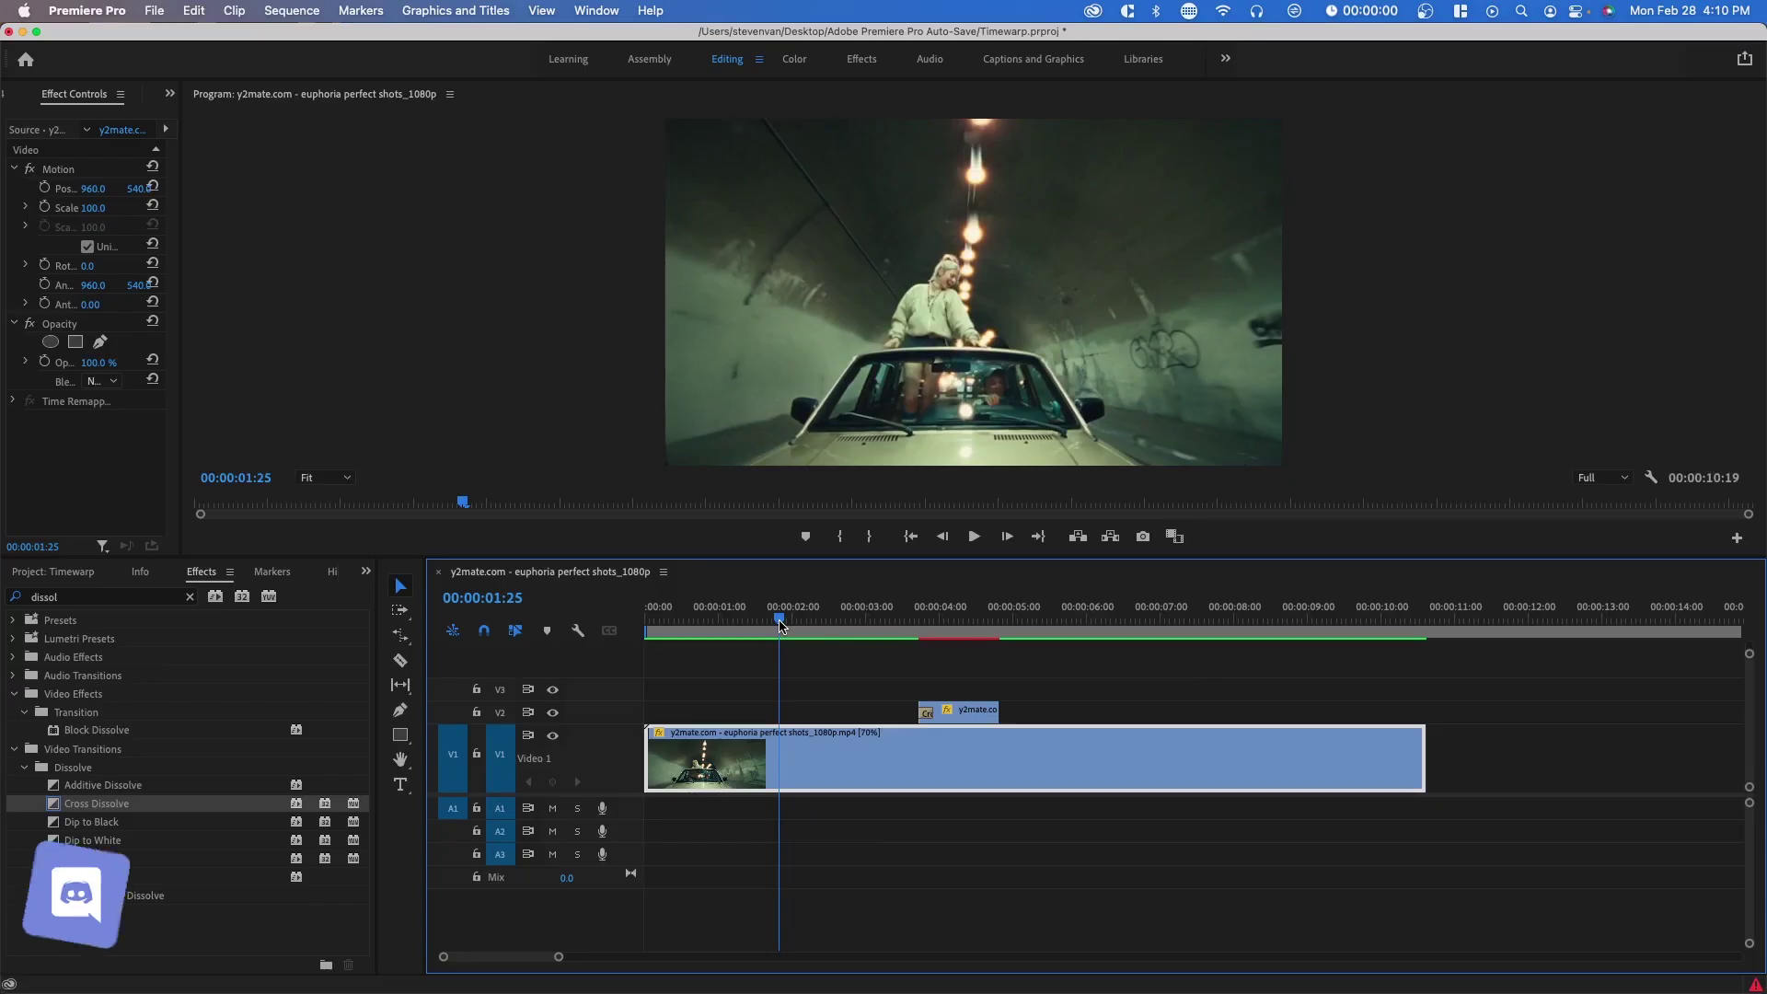